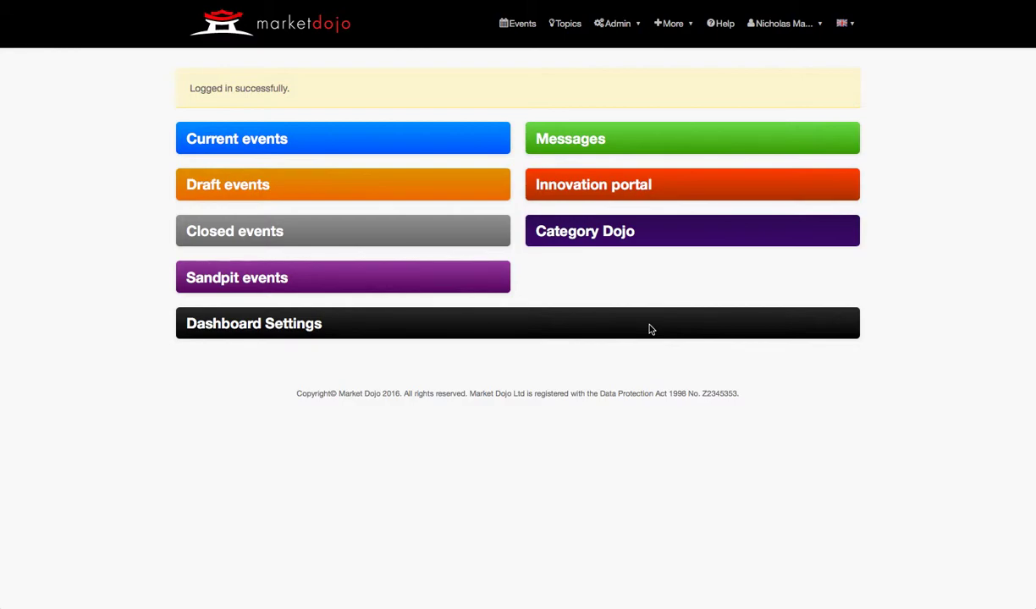
Step: Switch to SIM Dojo and start setting up a new onboarding portal
{"action": "left_click", "coordinate": [676, 23]}
{"action": "left_click", "coordinate": [674, 99]}
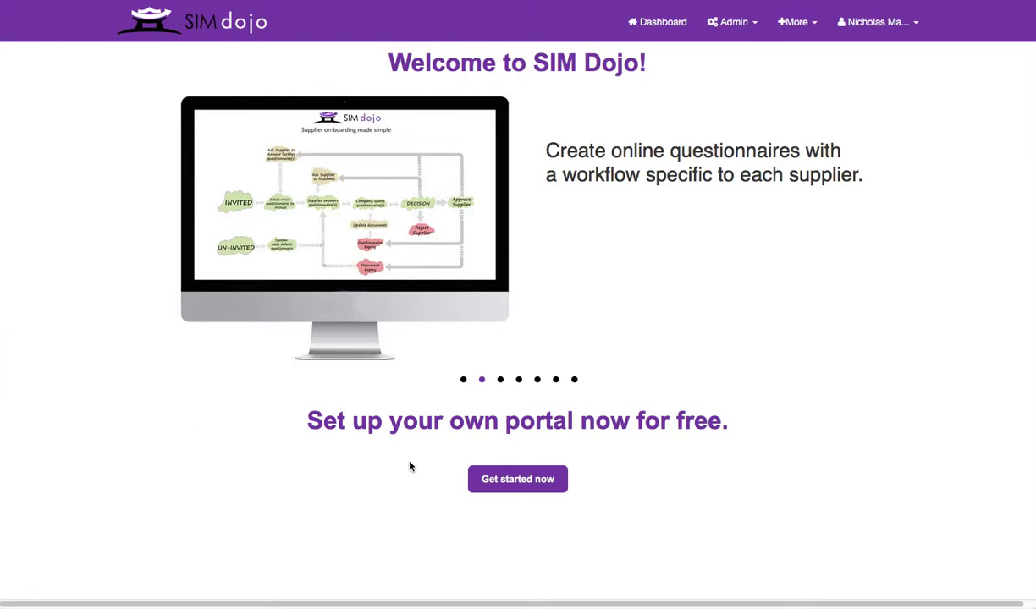
{"action": "left_click", "coordinate": [561, 482]}
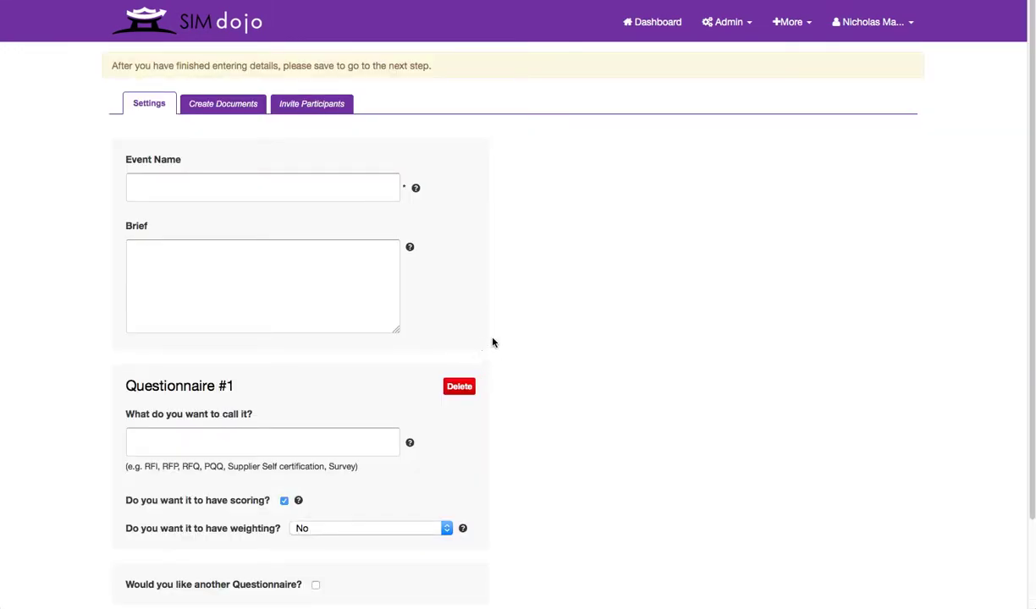
Step: Name the event "Onboarding" and its first questionnaire "General Information", then save and continue to creating the questionnaire
{"action": "left_click", "coordinate": [199, 188]}
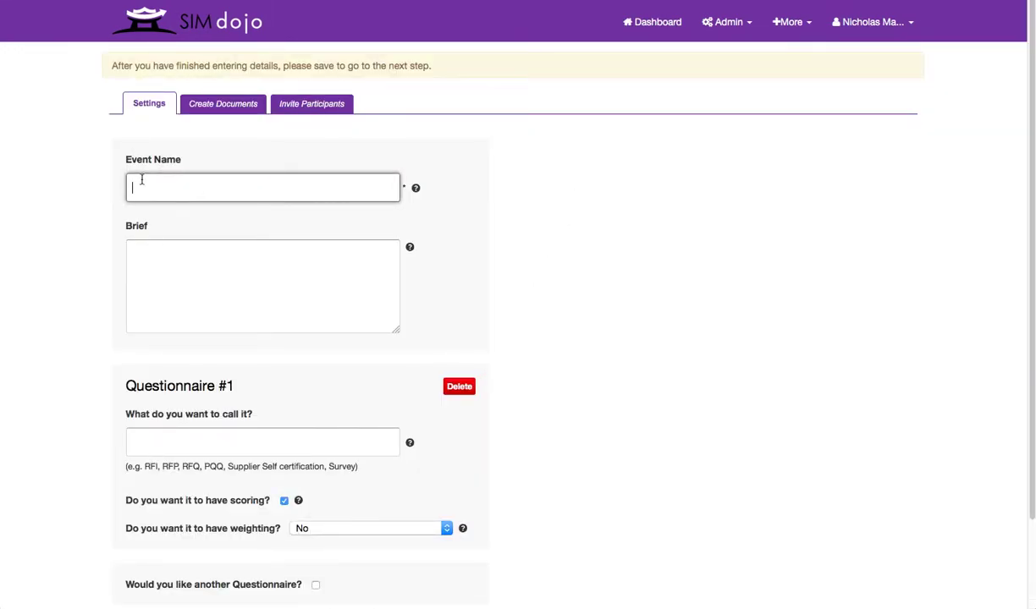
{"action": "type", "text": "Onboarding"}
{"action": "left_click", "coordinate": [149, 442]}
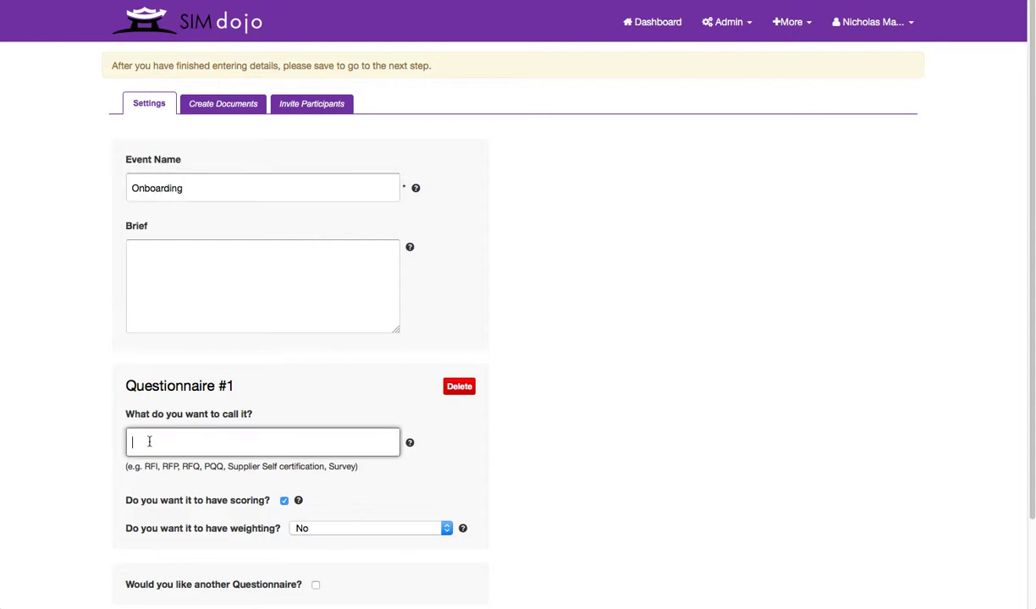
{"action": "type", "text": "Gener"}
{"action": "key", "text": "Down"}
{"action": "key", "text": "Tab"}
{"action": "scroll", "coordinate": [660, 431], "scroll_direction": "down", "scroll_amount": 3}
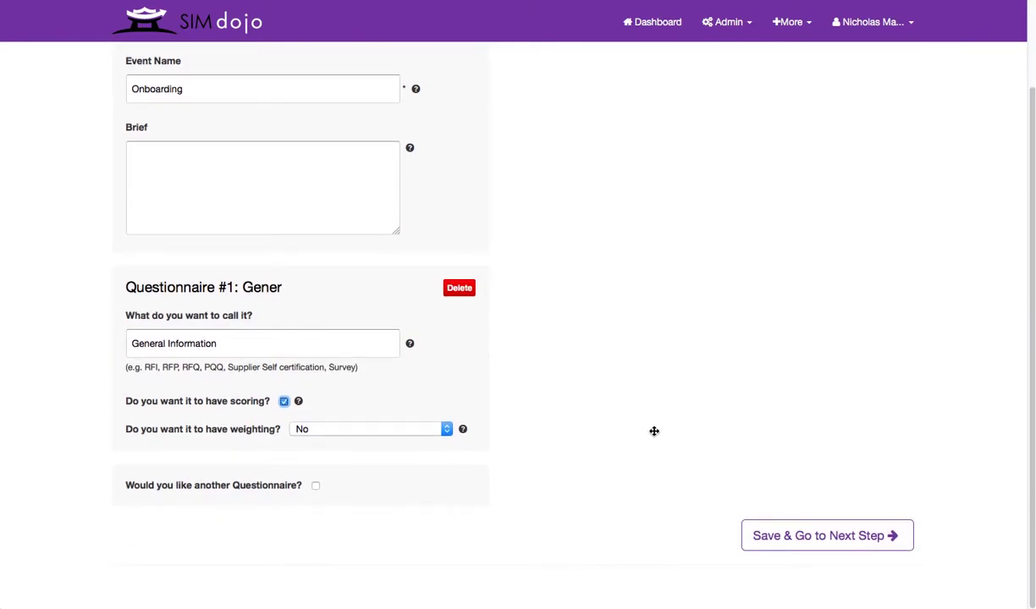
{"action": "left_click", "coordinate": [772, 539]}
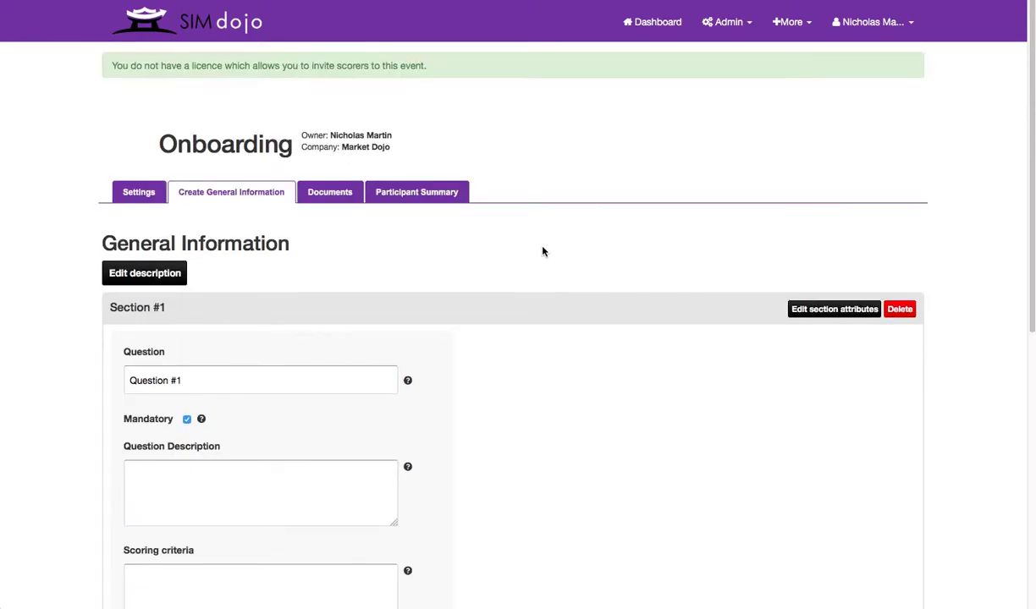
Step: Title the questionnaire's first section "Payment" and save it
{"action": "left_click", "coordinate": [827, 309]}
{"action": "left_click_drag", "start_coordinate": [193, 354], "coordinate": [132, 336]}
{"action": "type", "text": "Payment"}
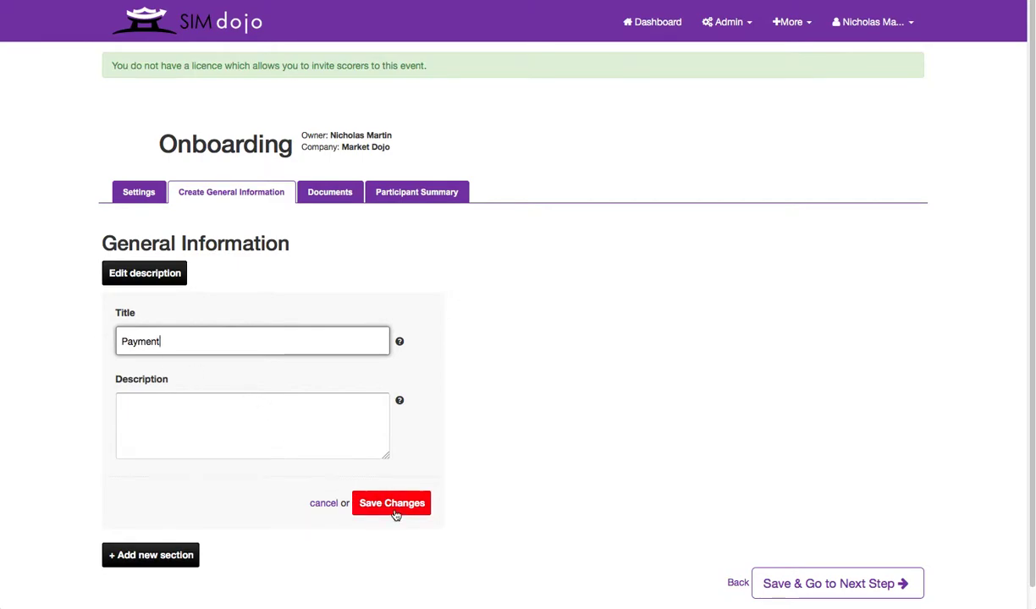
{"action": "left_click", "coordinate": [392, 505]}
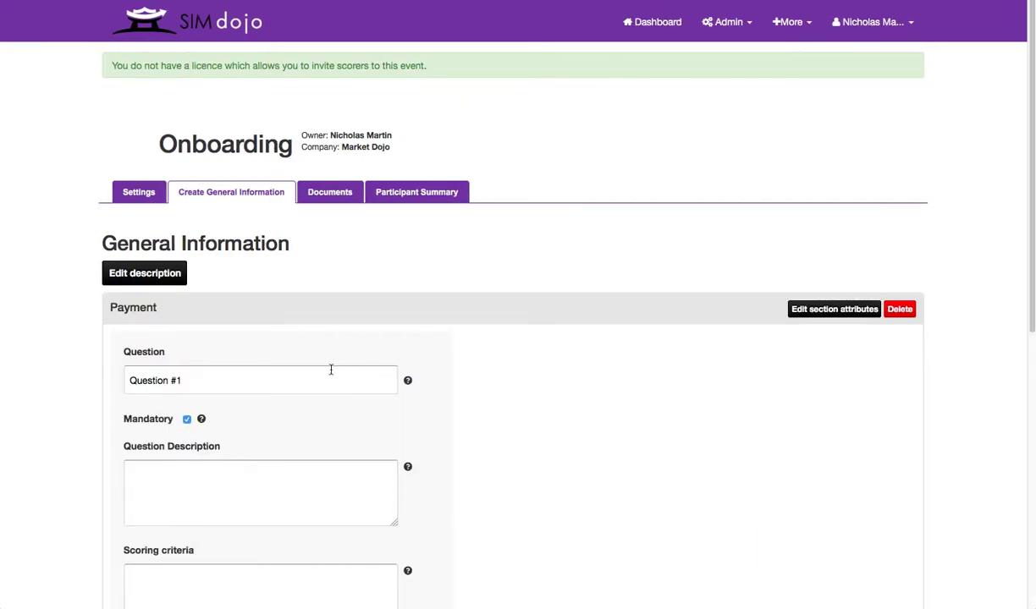
Step: Set the Payment section's first question to "Please provide bank details" with the Paragraph Text type, and save it
{"action": "left_click", "coordinate": [313, 382]}
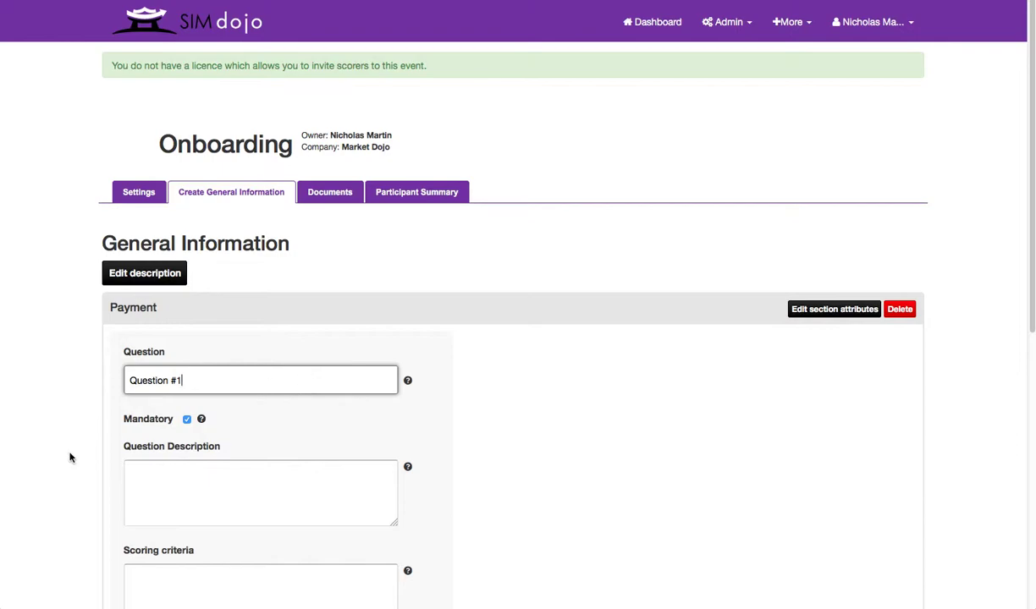
{"action": "left_click_drag", "start_coordinate": [225, 379], "coordinate": [127, 380]}
{"action": "type", "text": "Please provide bank detail"}
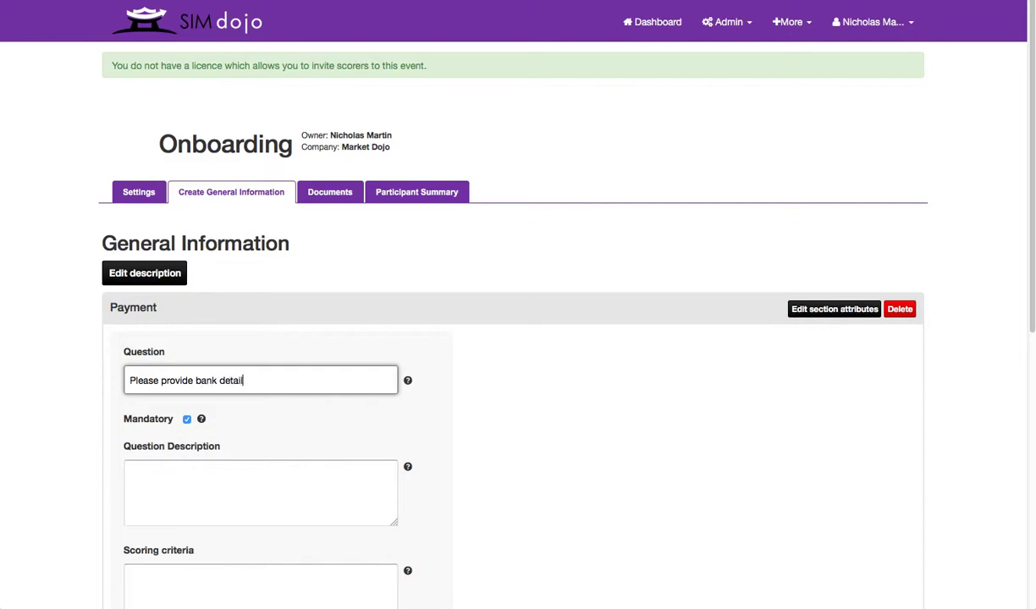
{"action": "type", "text": "s"}
{"action": "scroll", "coordinate": [231, 490], "scroll_direction": "down", "scroll_amount": 3}
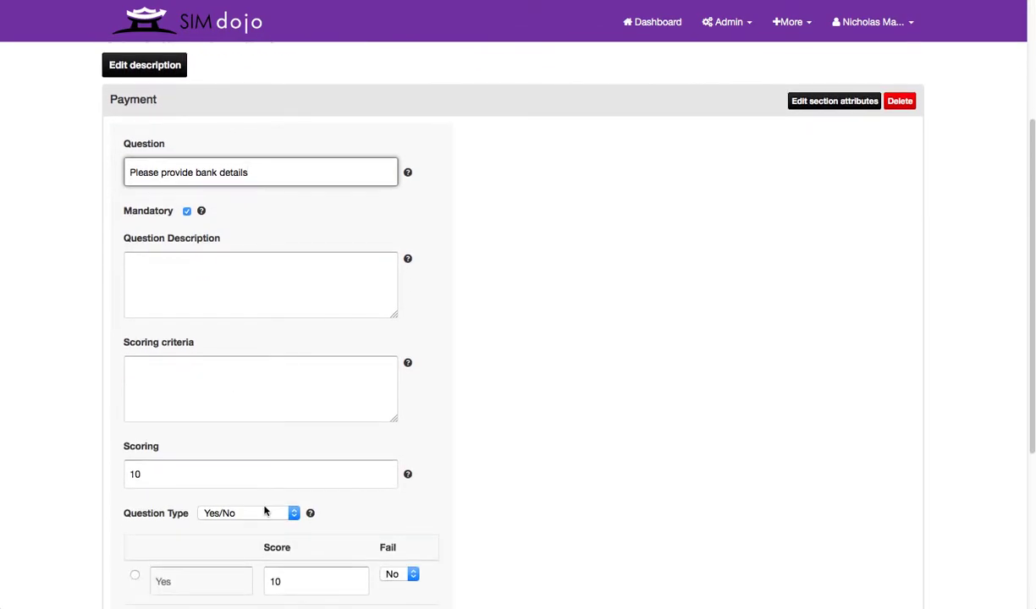
{"action": "left_click", "coordinate": [263, 512]}
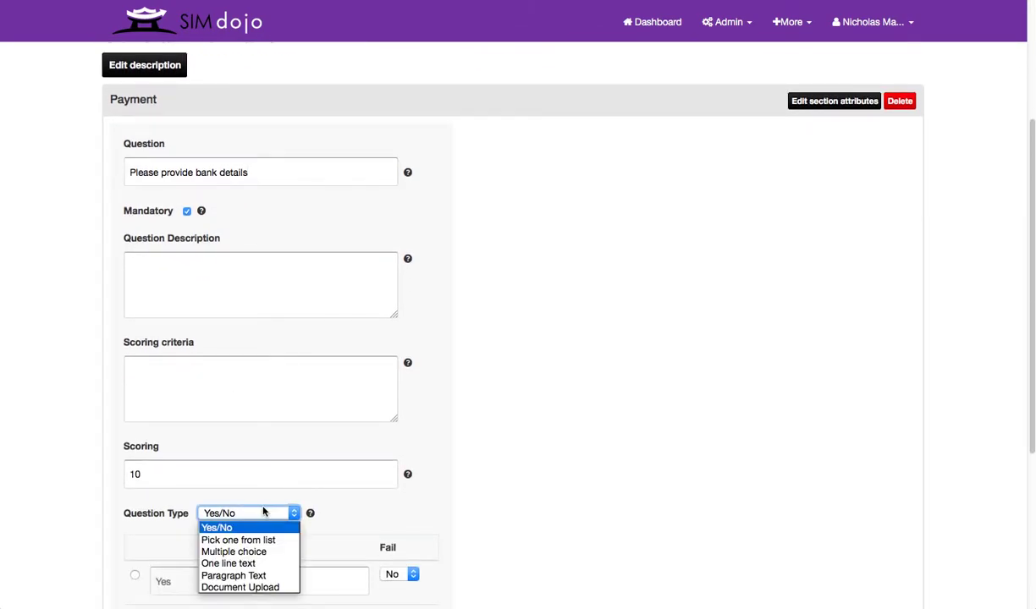
{"action": "left_click", "coordinate": [235, 575]}
{"action": "scroll", "coordinate": [453, 496], "scroll_direction": "down", "scroll_amount": 3}
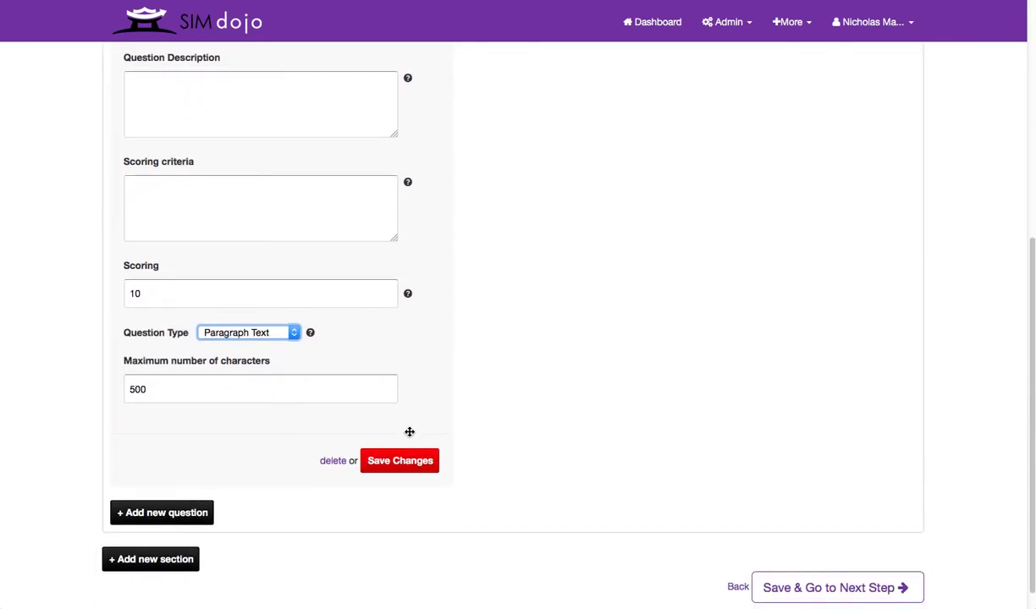
{"action": "left_click", "coordinate": [398, 457]}
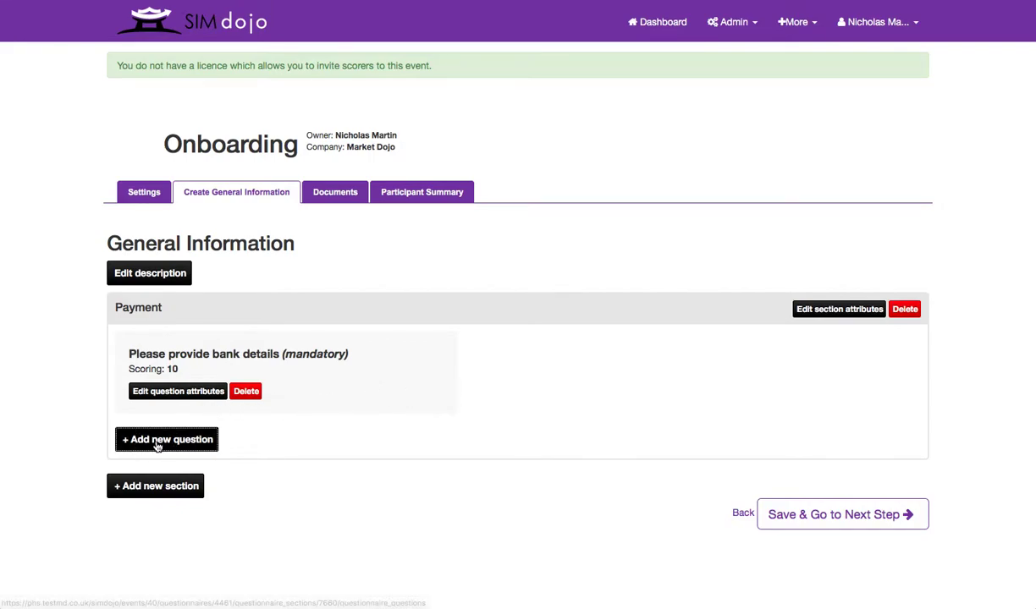
Step: Add a second Payment question, "What is your preferred payment currency", with a scoring of 0
{"action": "left_click", "coordinate": [129, 442]}
{"action": "scroll", "coordinate": [292, 430], "scroll_direction": "down", "scroll_amount": 3}
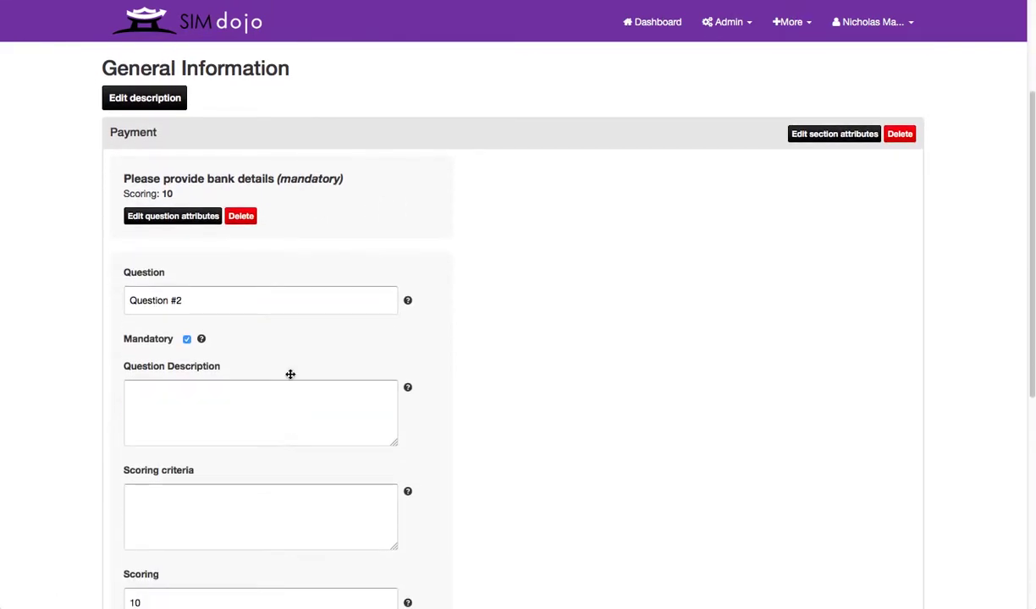
{"action": "left_click_drag", "start_coordinate": [271, 304], "coordinate": [102, 287]}
{"action": "type", "text": "What is your preferred payment currency"}
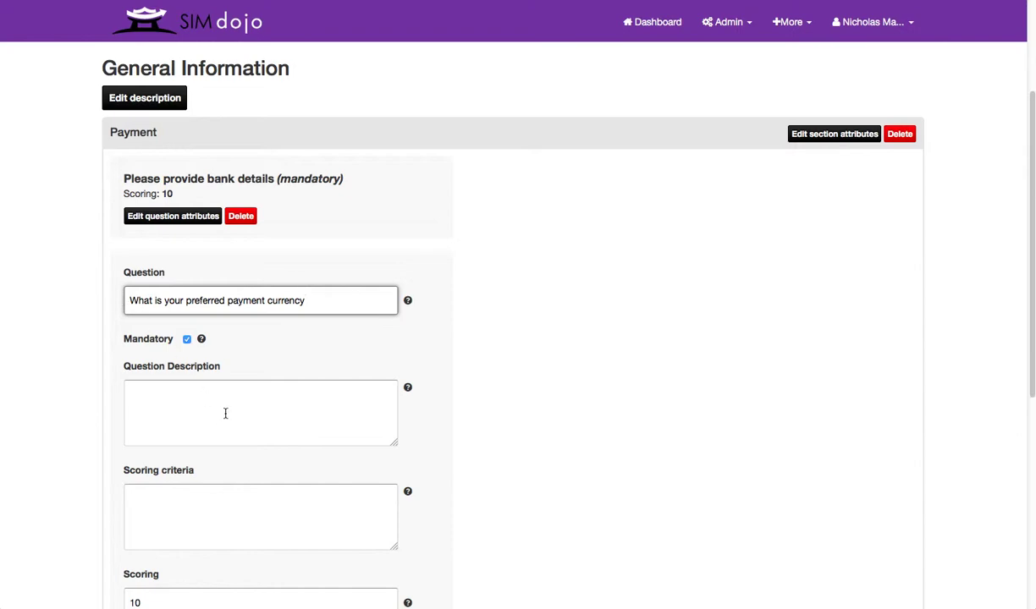
{"action": "scroll", "coordinate": [224, 413], "scroll_direction": "down", "scroll_amount": 5}
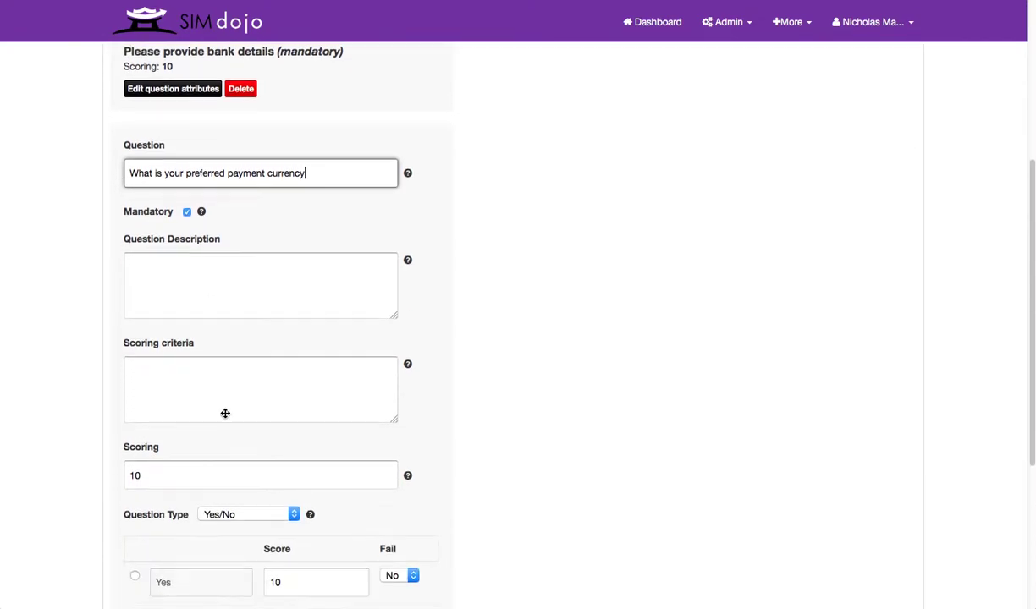
{"action": "left_click_drag", "start_coordinate": [224, 418], "coordinate": [111, 421]}
{"action": "type", "text": "0"}
{"action": "scroll", "coordinate": [280, 444], "scroll_direction": "down", "scroll_amount": 3}
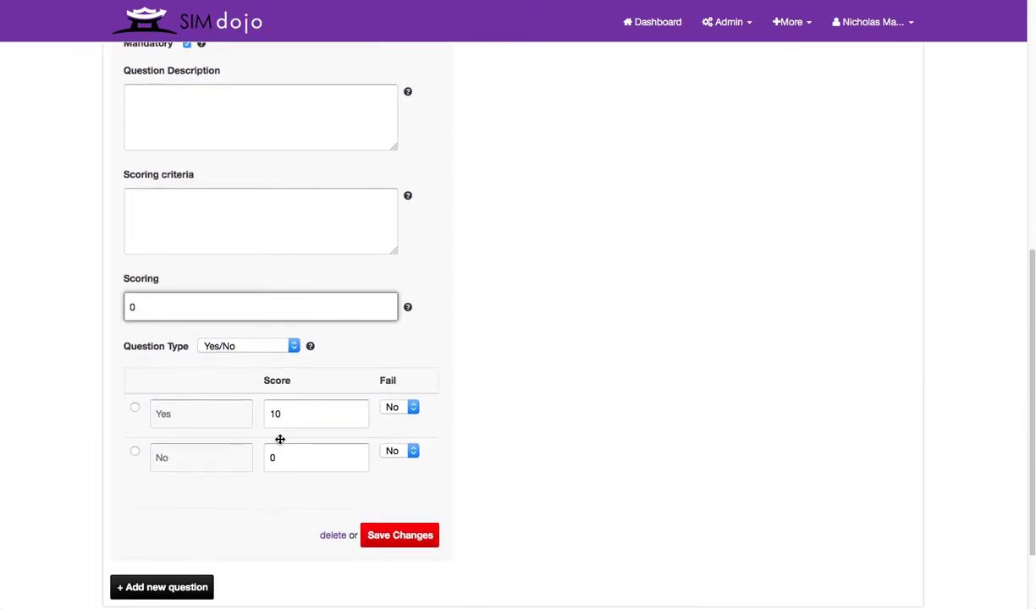
Step: Make the currency question a Pick one from list type with the options GBP, USD and EUR, and save it
{"action": "left_click", "coordinate": [269, 345]}
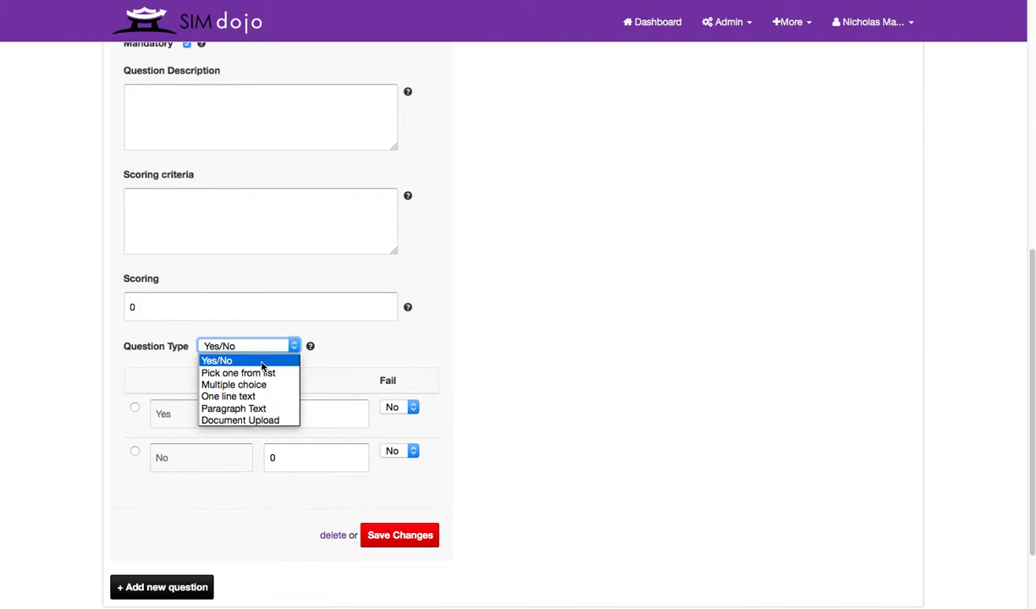
{"action": "left_click", "coordinate": [261, 373]}
{"action": "left_click", "coordinate": [209, 413]}
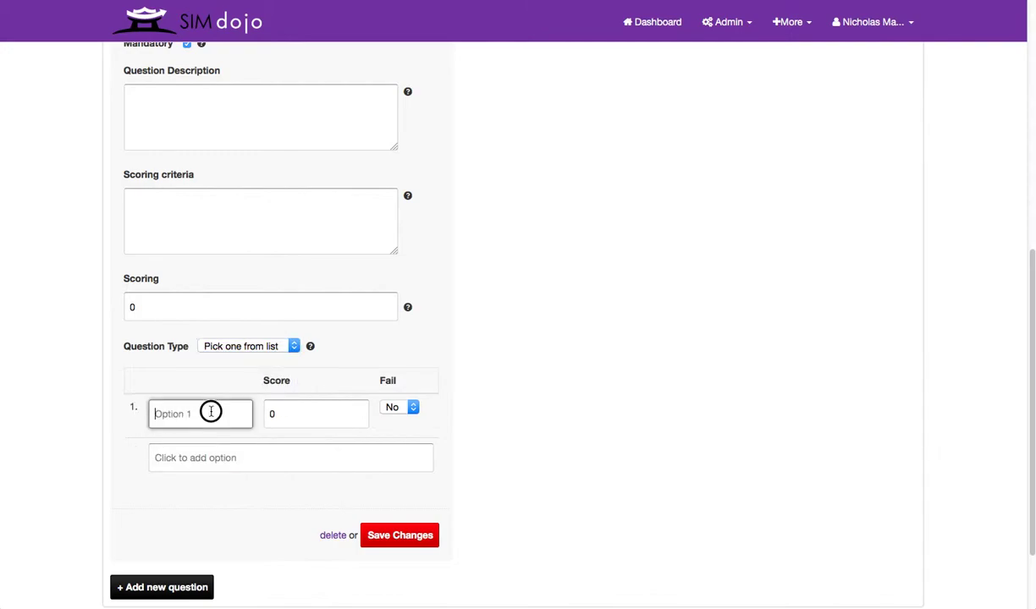
{"action": "type", "text": "GBP"}
{"action": "left_click", "coordinate": [208, 455]}
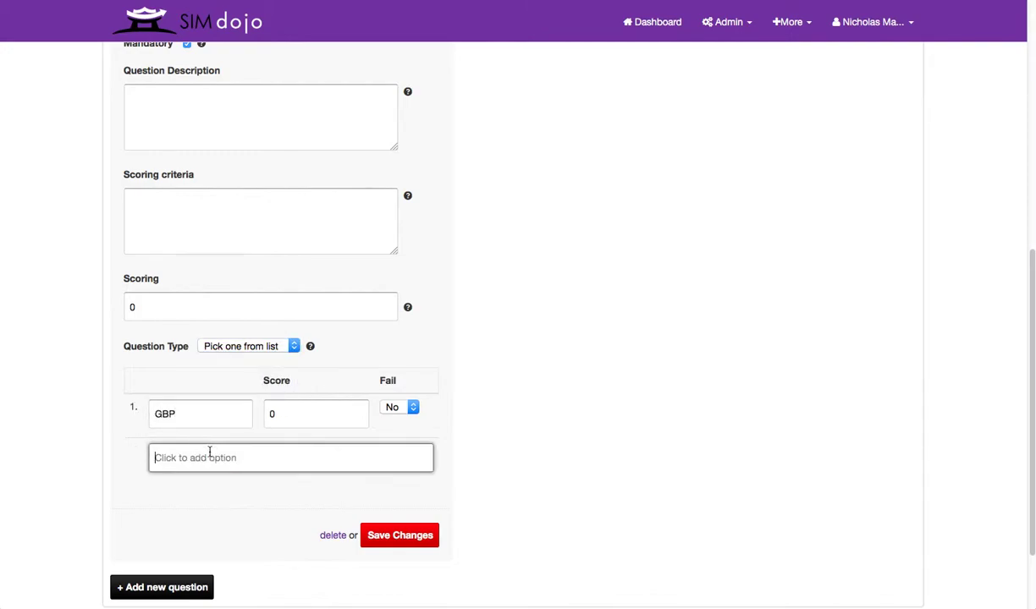
{"action": "type", "text": "USD"}
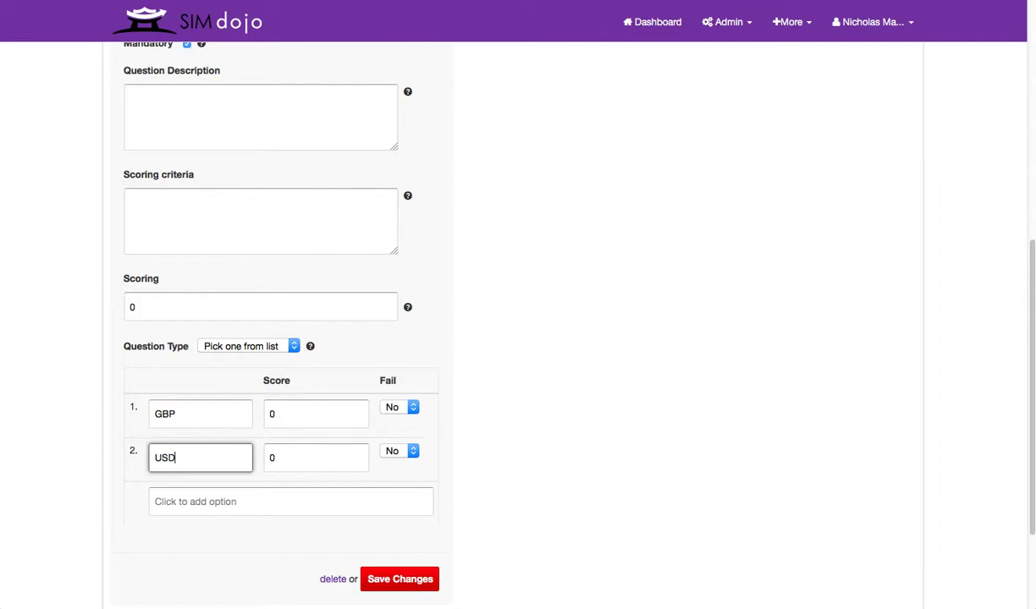
{"action": "left_click", "coordinate": [204, 502]}
{"action": "type", "text": "EUR"}
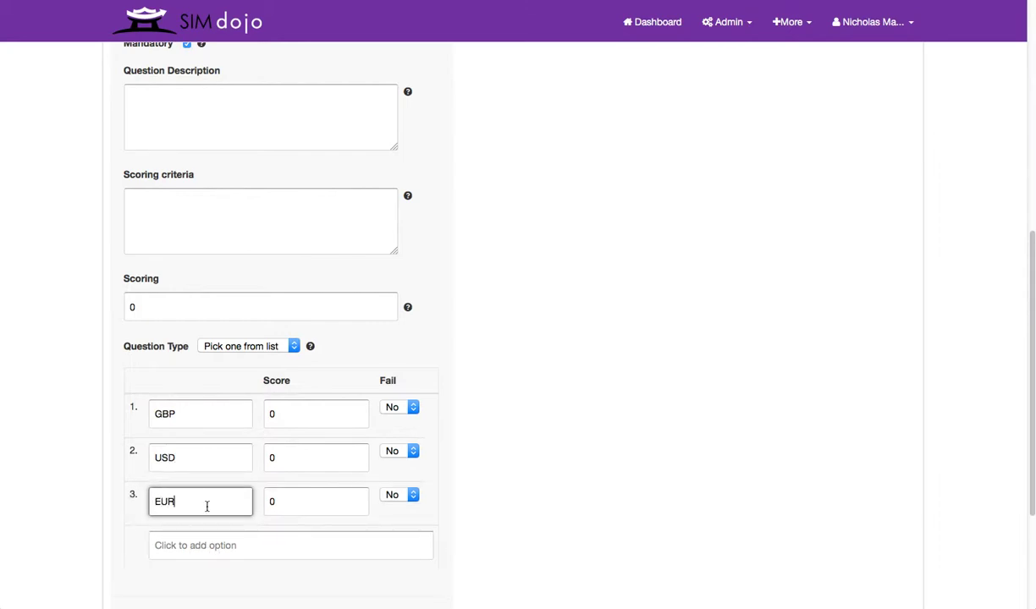
{"action": "scroll", "coordinate": [491, 448], "scroll_direction": "down", "scroll_amount": 4}
{"action": "left_click", "coordinate": [389, 442]}
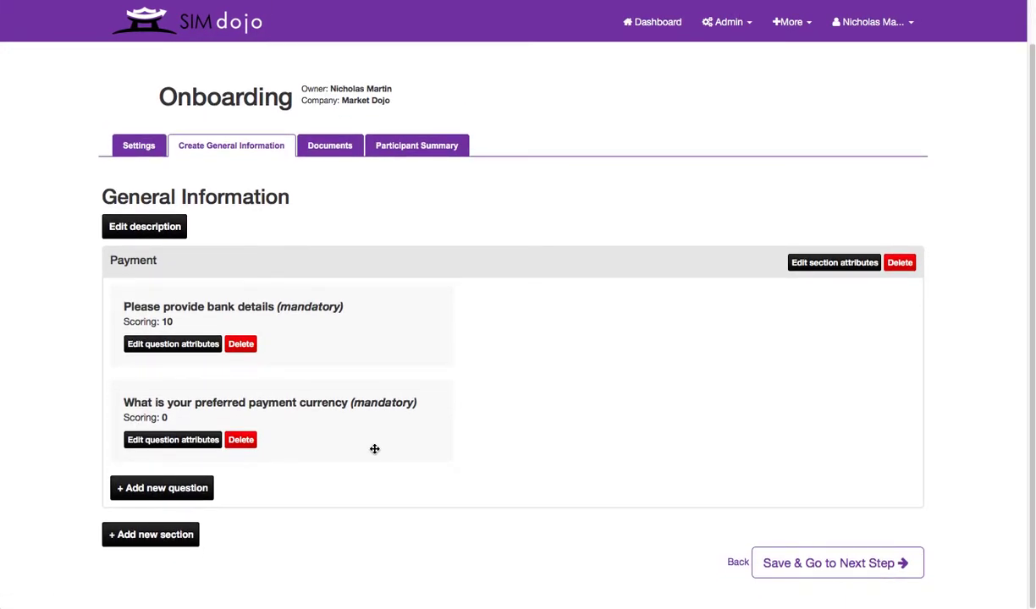
Step: Add a new section to the questionnaire, title it "Insurance Certificates" and save it
{"action": "left_click", "coordinate": [135, 538]}
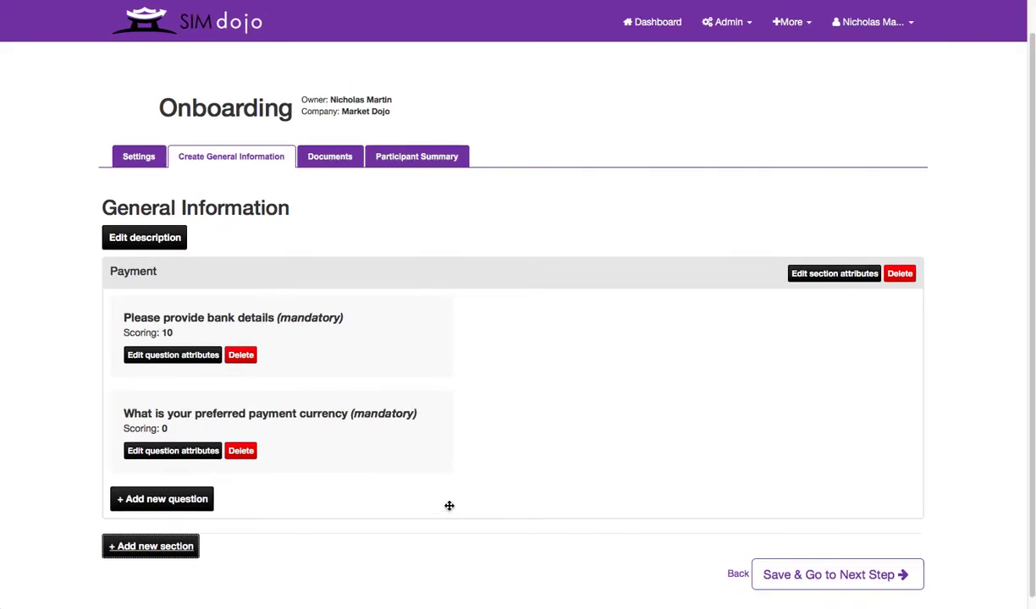
{"action": "scroll", "coordinate": [449, 506], "scroll_direction": "down", "scroll_amount": 3}
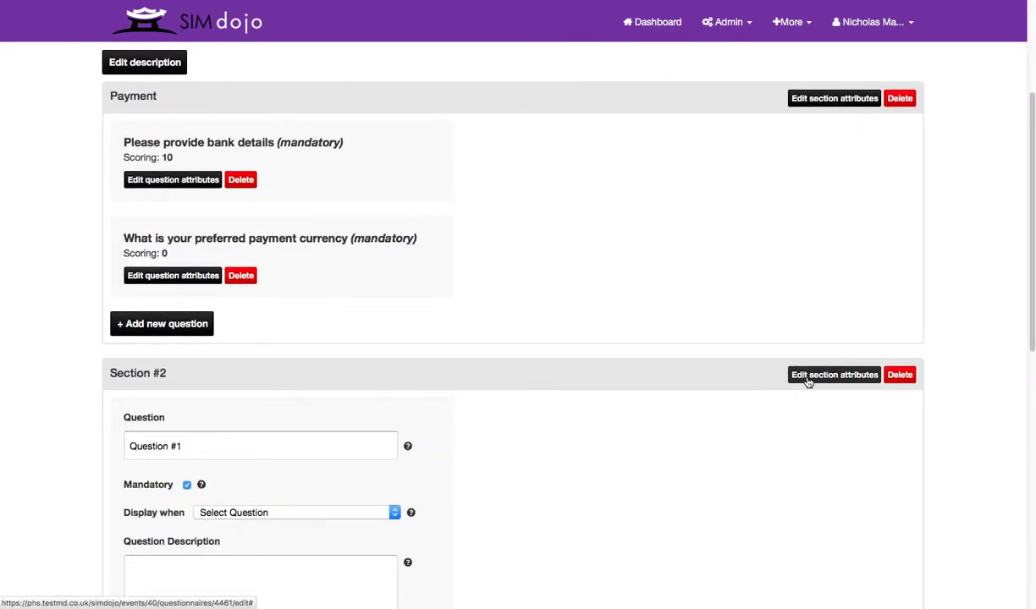
{"action": "left_click", "coordinate": [808, 382]}
{"action": "left_click_drag", "start_coordinate": [201, 571], "coordinate": [74, 550]}
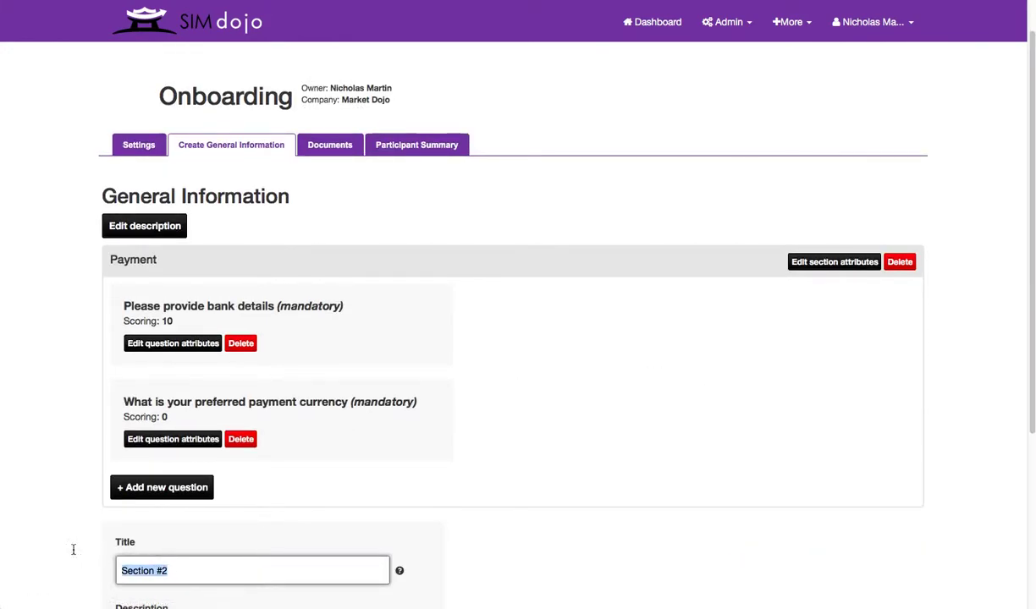
{"action": "type", "text": "Insurance"}
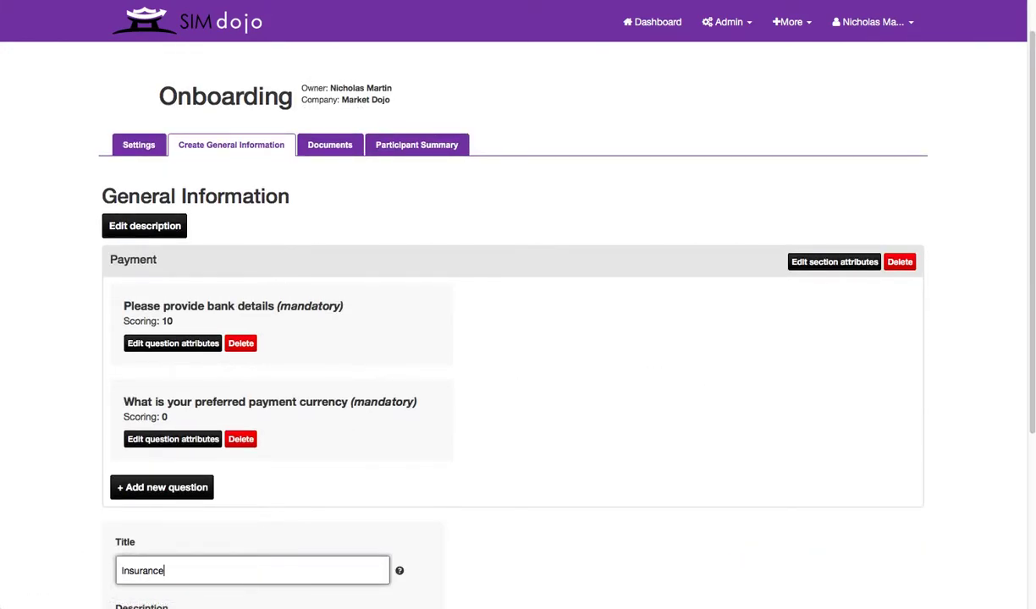
{"action": "type", "text": " Certificc"}
{"action": "type", "text": "tes"}
{"action": "scroll", "coordinate": [72, 558], "scroll_direction": "down", "scroll_amount": 3}
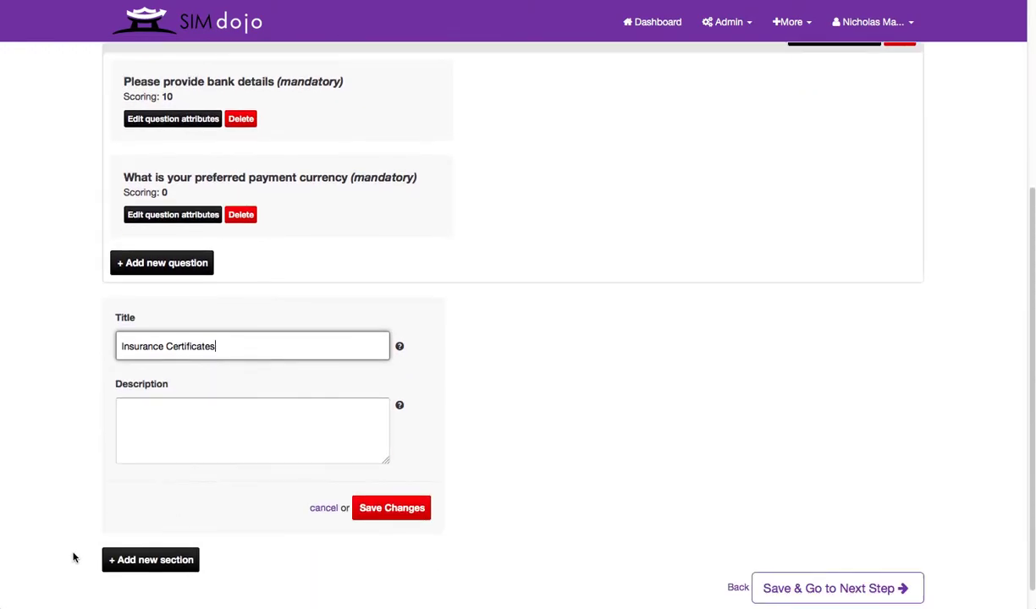
{"action": "left_click", "coordinate": [365, 483]}
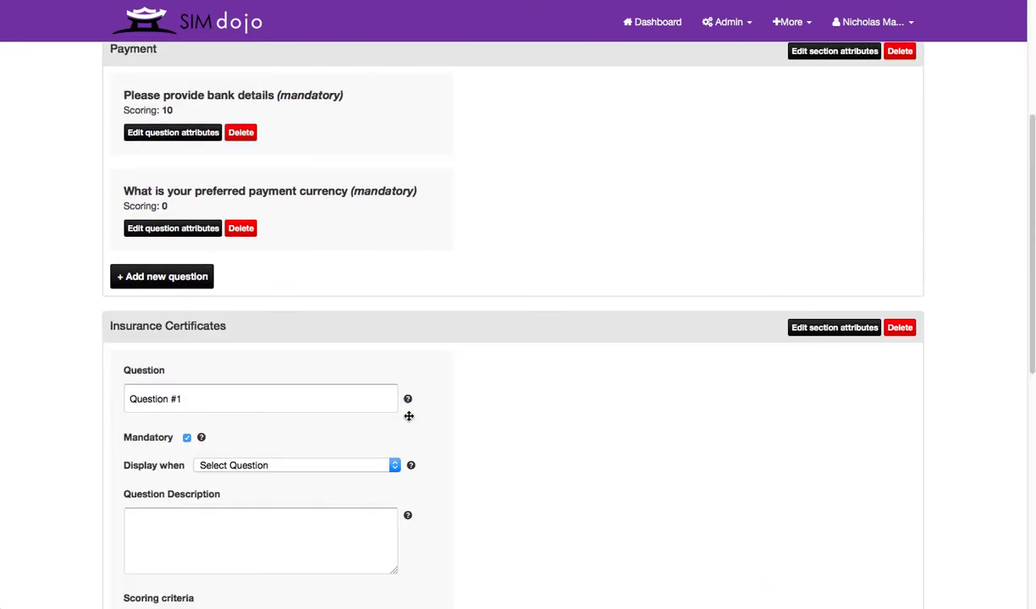
Step: Set the first question in the Insurance Certificates section to "Public liability insurance"
{"action": "scroll", "coordinate": [141, 349], "scroll_direction": "down", "scroll_amount": 1}
{"action": "left_click_drag", "start_coordinate": [174, 388], "coordinate": [80, 391]}
{"action": "type", "text": "Public "}
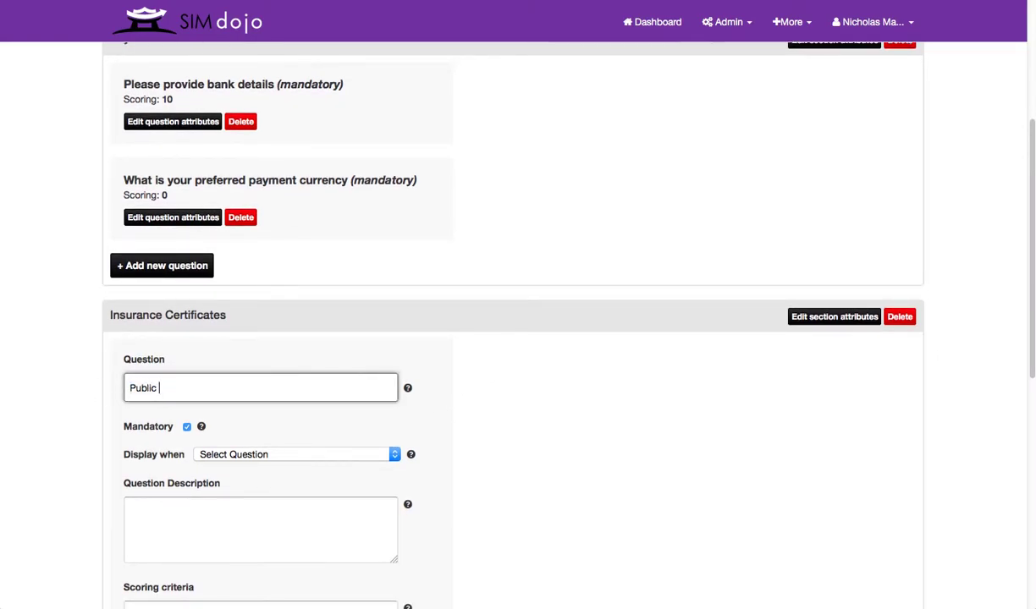
{"action": "type", "text": "liability insurance"}
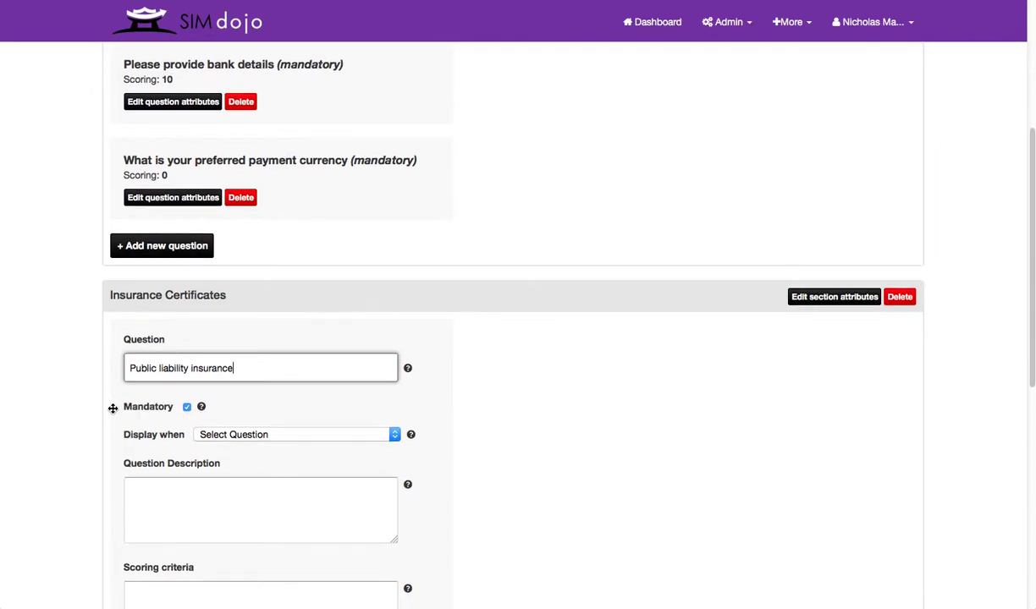
Step: Enter the question description "Please provide evidence that you have at least £3m in public liability insurance"
{"action": "scroll", "coordinate": [110, 411], "scroll_direction": "down", "scroll_amount": 5}
{"action": "left_click", "coordinate": [173, 276]}
{"action": "type", "text": "Please provide evidence that you have at leadt "}
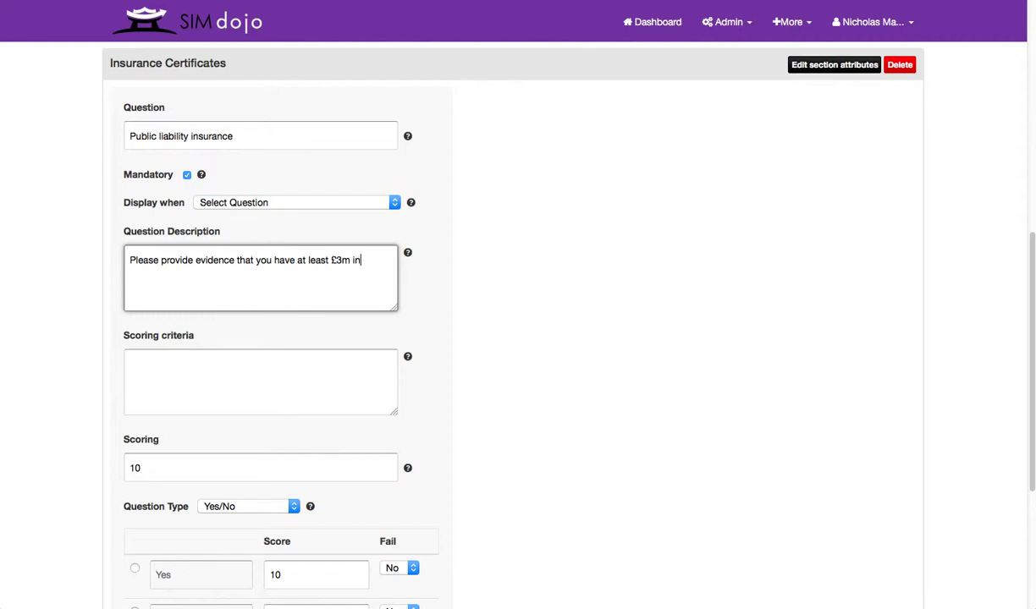
{"action": "type", "text": "£3m in public liability insurnac"}
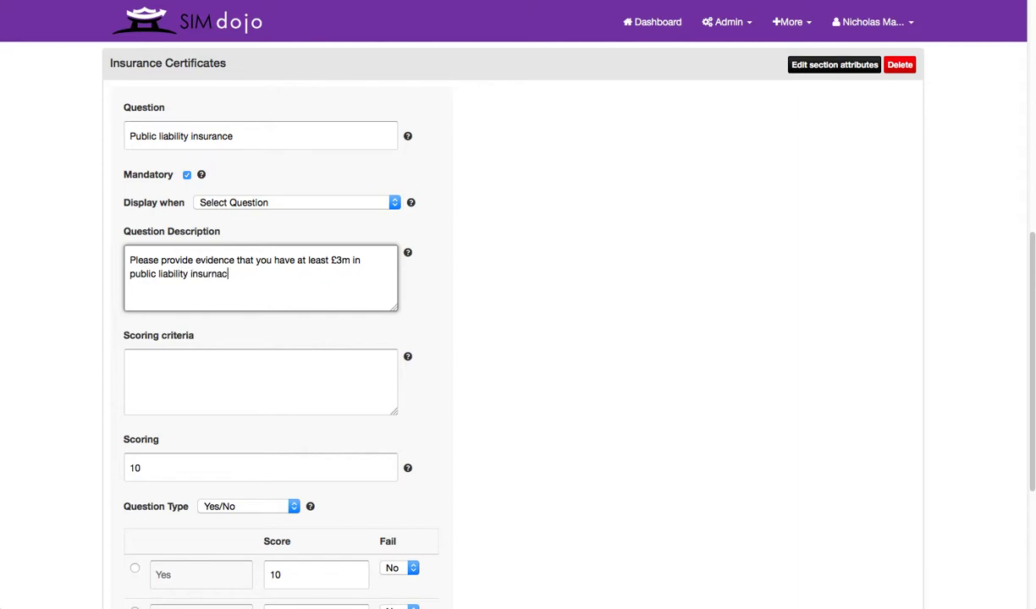
{"action": "key", "text": "BackSpace"}
{"action": "type", "text": "anc"}
{"action": "scroll", "coordinate": [389, 426], "scroll_direction": "down", "scroll_amount": 3}
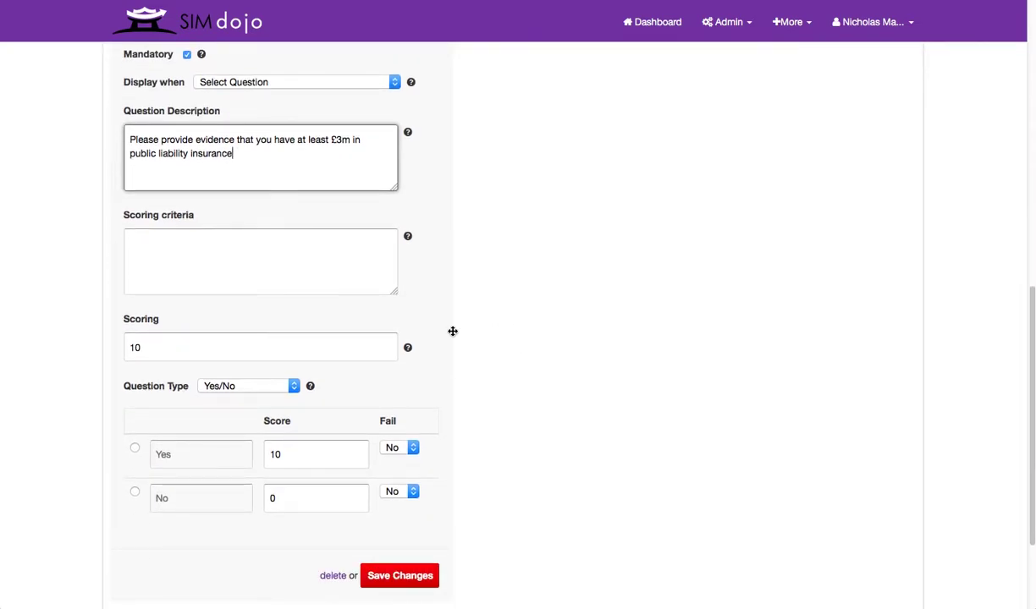
Step: Make the public liability insurance question a Document Upload type that includes an expiry date, and save it
{"action": "left_click", "coordinate": [254, 386]}
{"action": "left_click", "coordinate": [255, 458]}
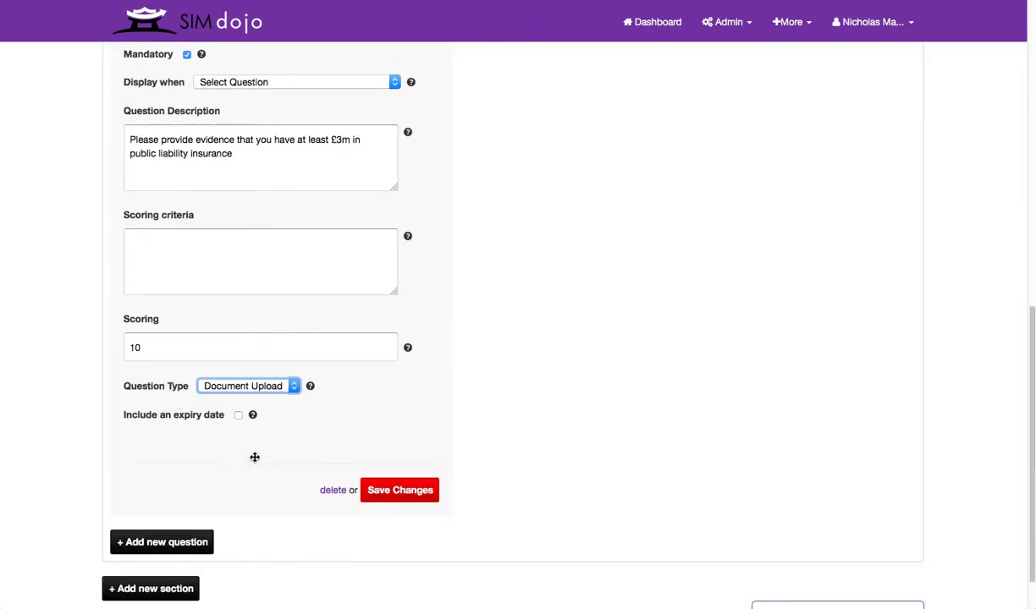
{"action": "left_click", "coordinate": [237, 415]}
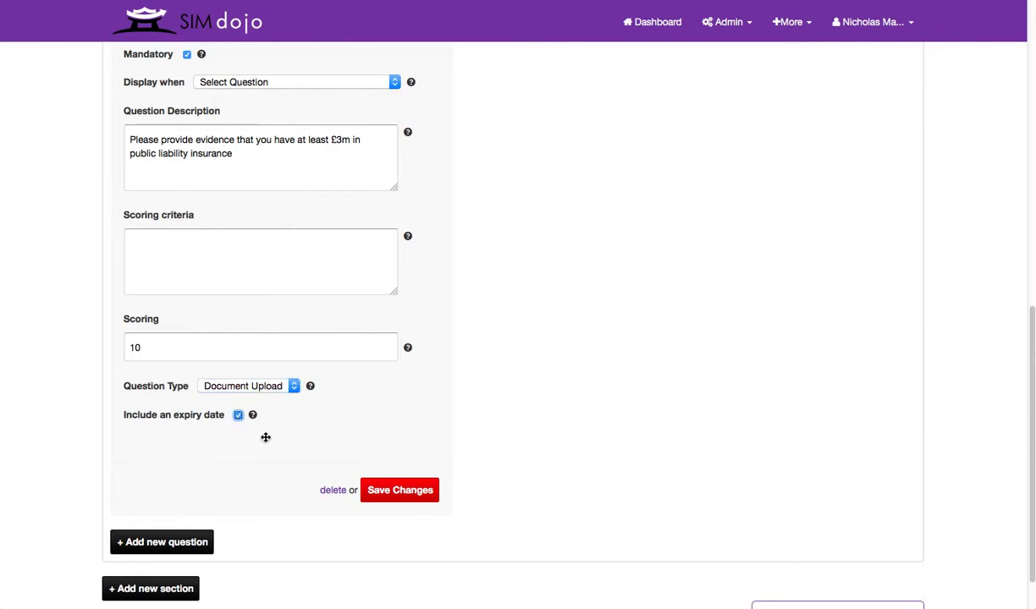
{"action": "left_click", "coordinate": [400, 490]}
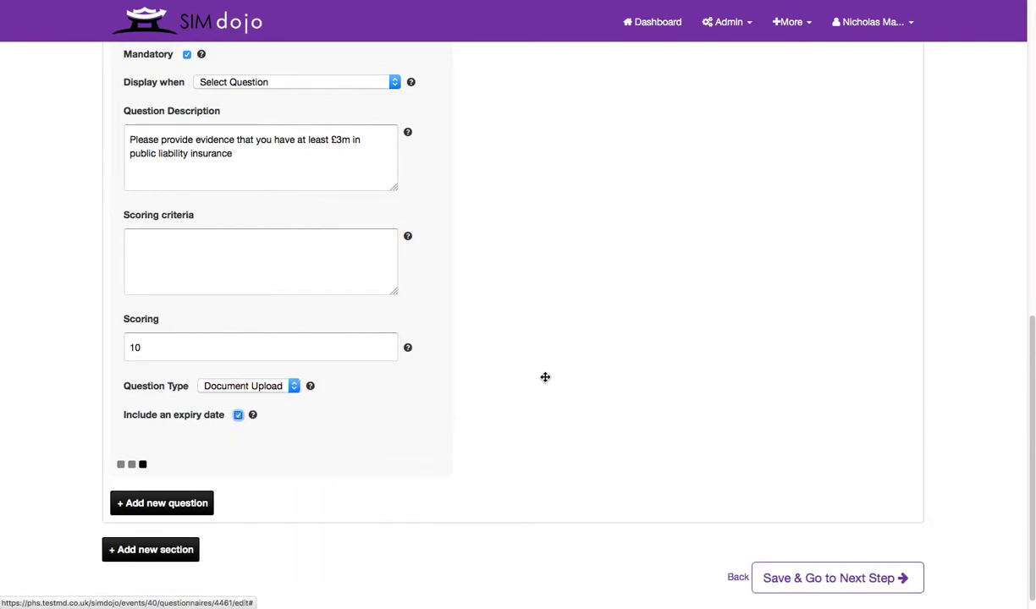
{"action": "scroll", "coordinate": [542, 380], "scroll_direction": "up", "scroll_amount": 10}
{"action": "scroll", "coordinate": [568, 362], "scroll_direction": "down", "scroll_amount": 2}
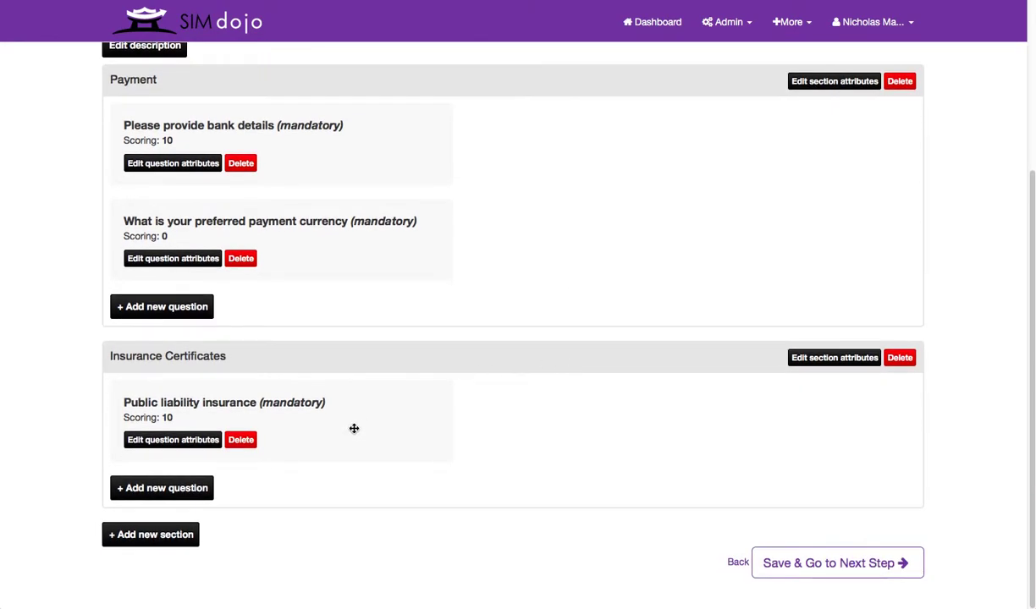
Step: Add a third section to the questionnaire, title it "Terms" and save it
{"action": "left_click", "coordinate": [148, 539]}
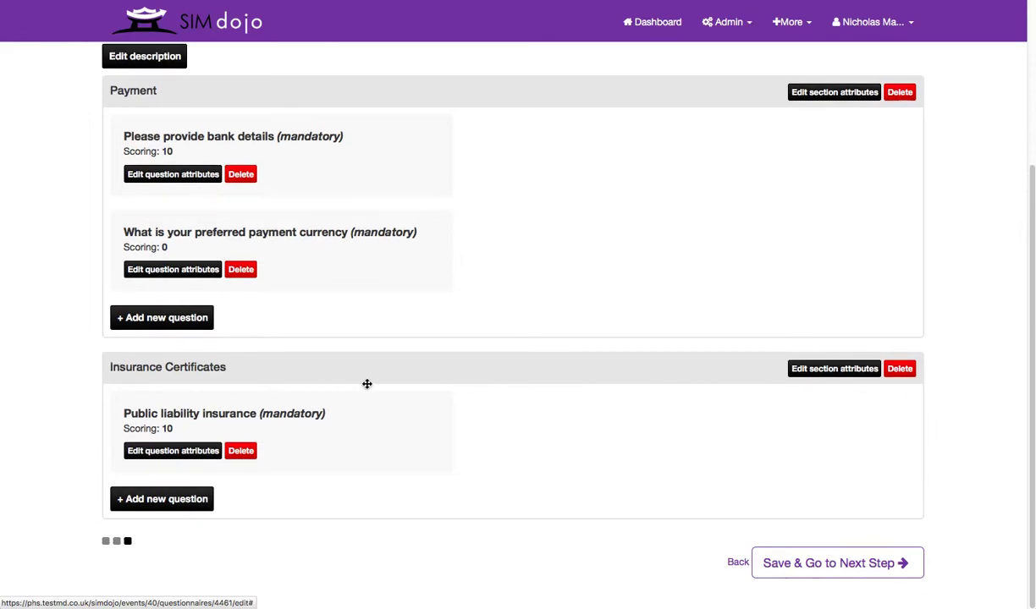
{"action": "scroll", "coordinate": [358, 393], "scroll_direction": "down", "scroll_amount": 5}
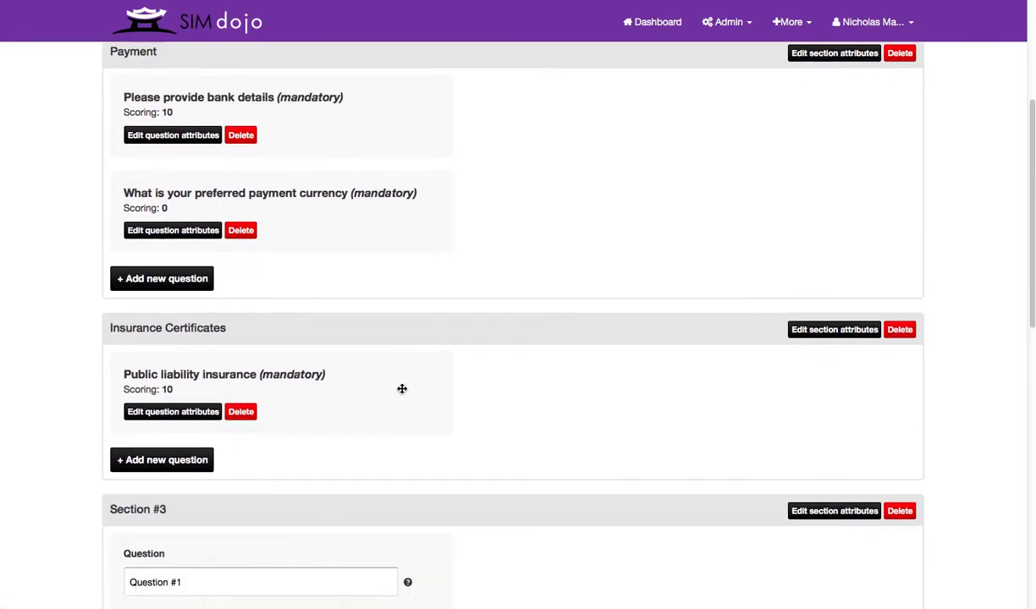
{"action": "left_click", "coordinate": [839, 375]}
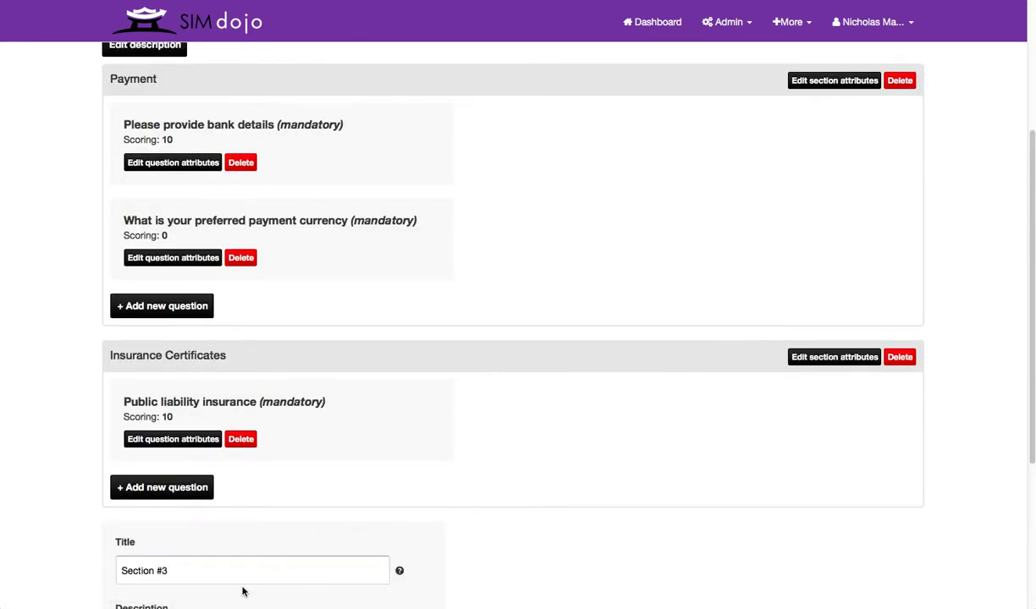
{"action": "left_click_drag", "start_coordinate": [237, 570], "coordinate": [71, 561]}
{"action": "type", "text": "Terms"}
{"action": "scroll", "coordinate": [71, 561], "scroll_direction": "down", "scroll_amount": 5}
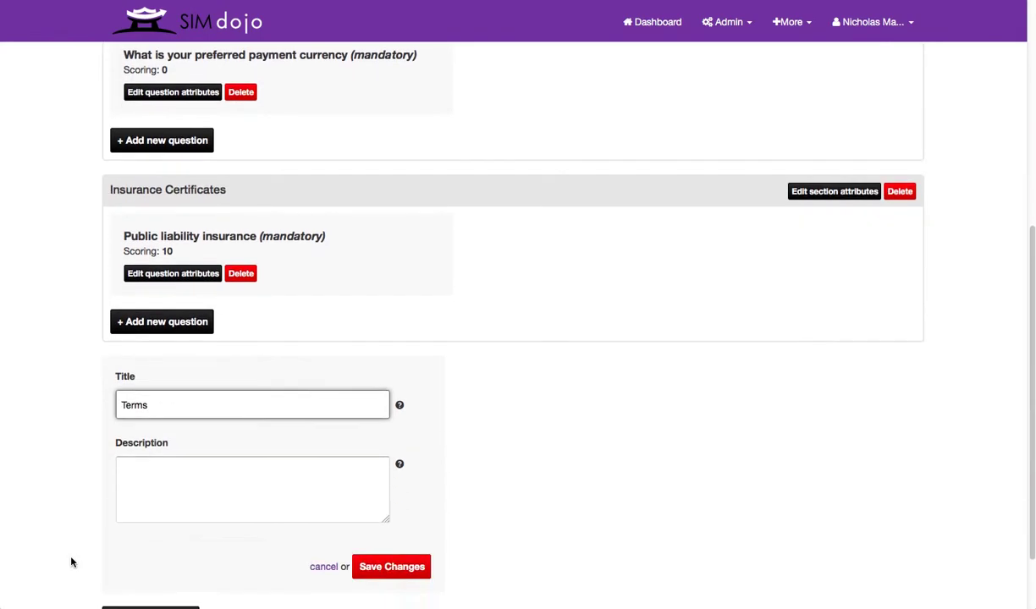
{"action": "left_click", "coordinate": [394, 512]}
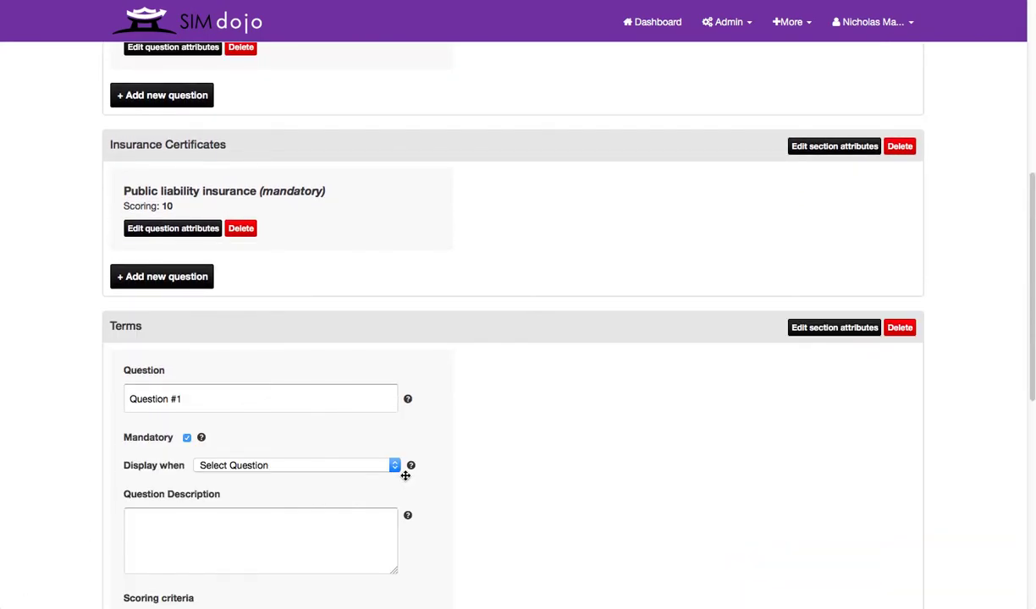
Step: Set the Terms question to "Do you agree to our terms of business", make a No answer a fail, and save it
{"action": "triple_click", "coordinate": [167, 246]}
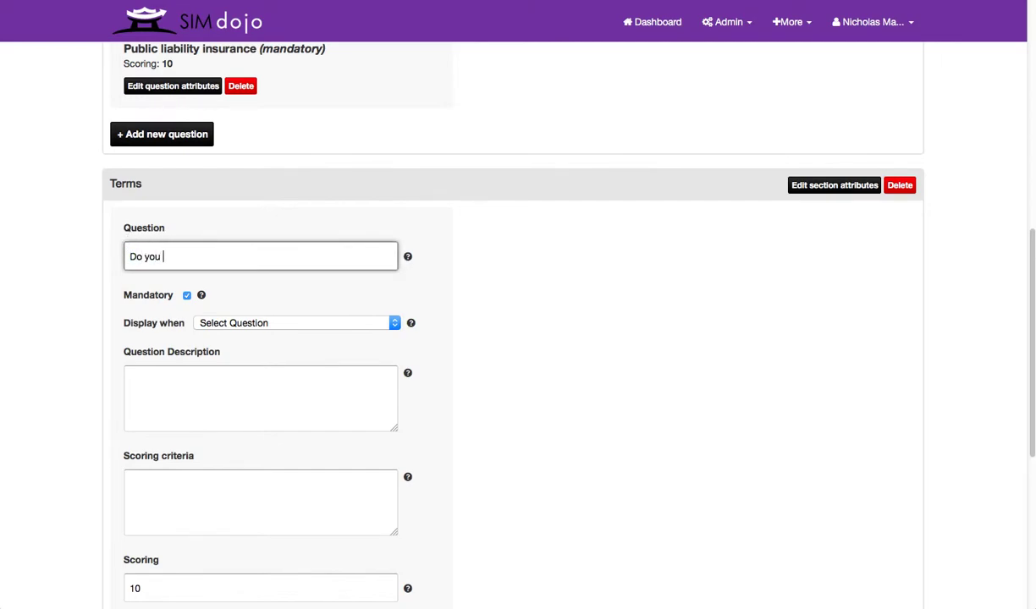
{"action": "type", "text": "erms of business"}
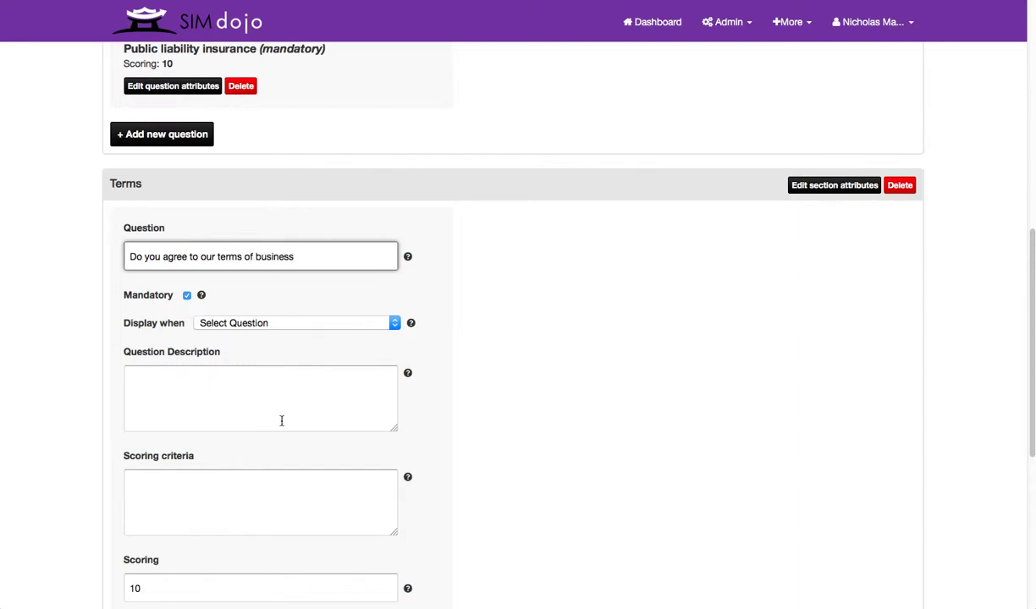
{"action": "scroll", "coordinate": [280, 421], "scroll_direction": "down", "scroll_amount": 3}
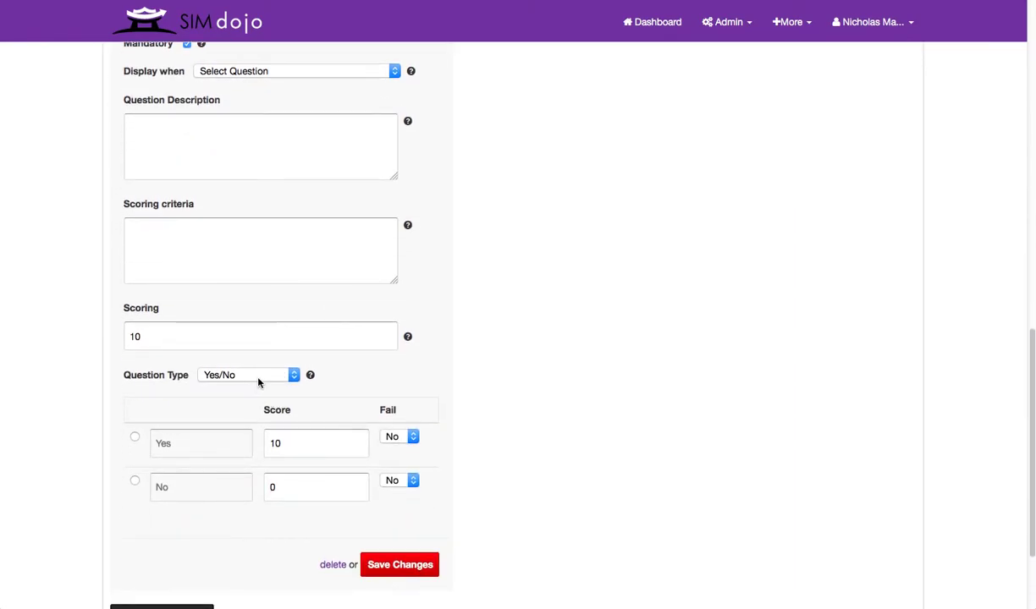
{"action": "left_click", "coordinate": [396, 482]}
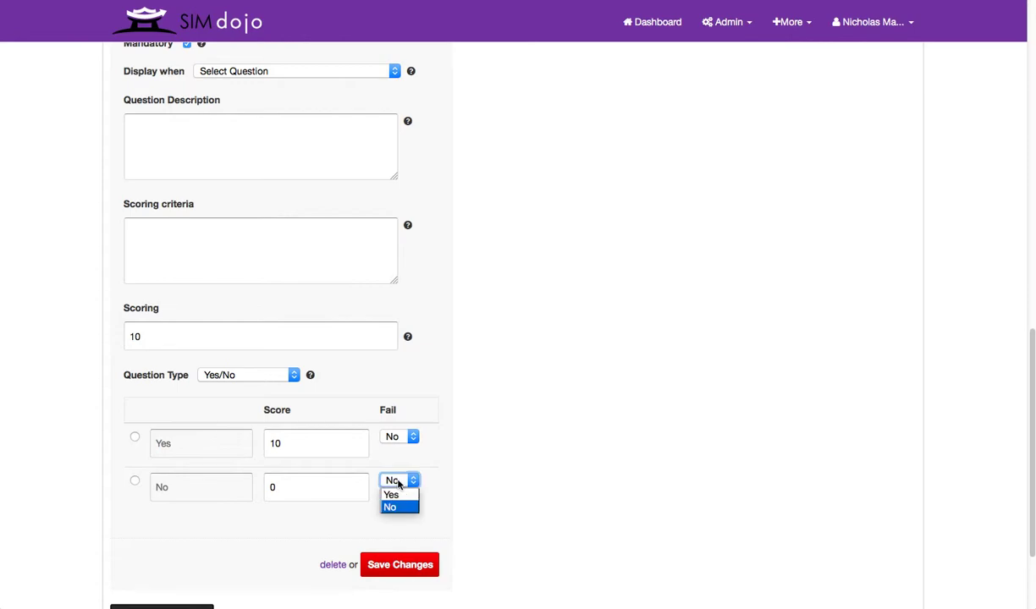
{"action": "left_click", "coordinate": [396, 495]}
{"action": "left_click", "coordinate": [396, 569]}
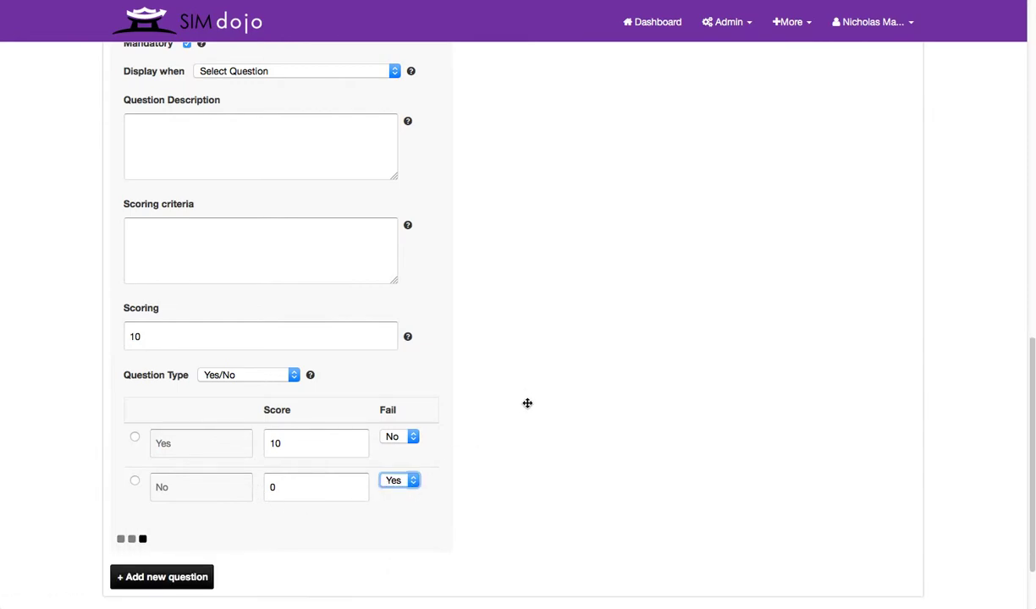
{"action": "scroll", "coordinate": [677, 467], "scroll_direction": "down", "scroll_amount": 2}
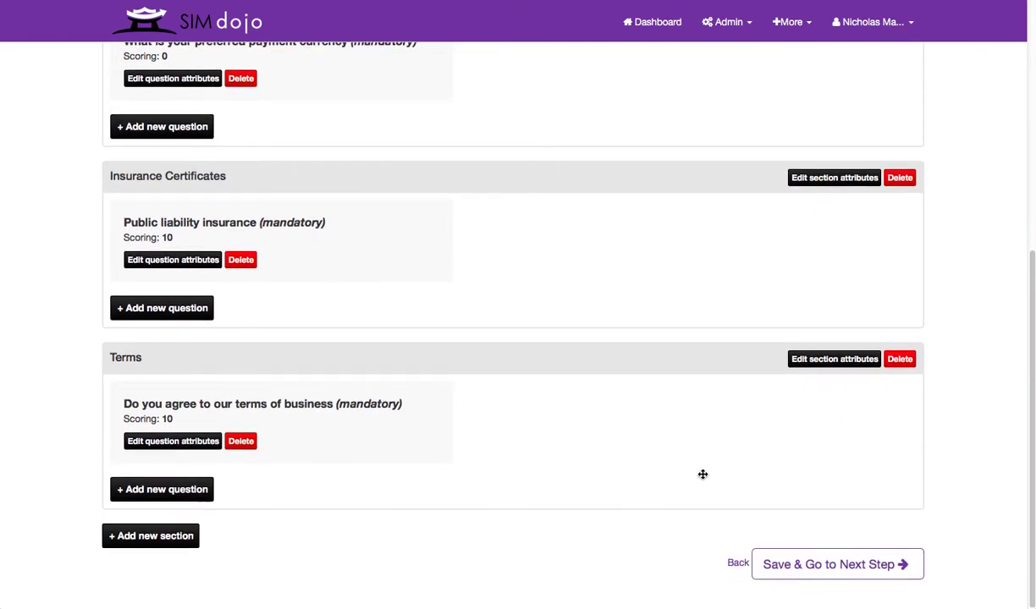
Step: Save the questionnaire and complete the event setup without adding documents, making the Onboarding event current
{"action": "left_click", "coordinate": [855, 566]}
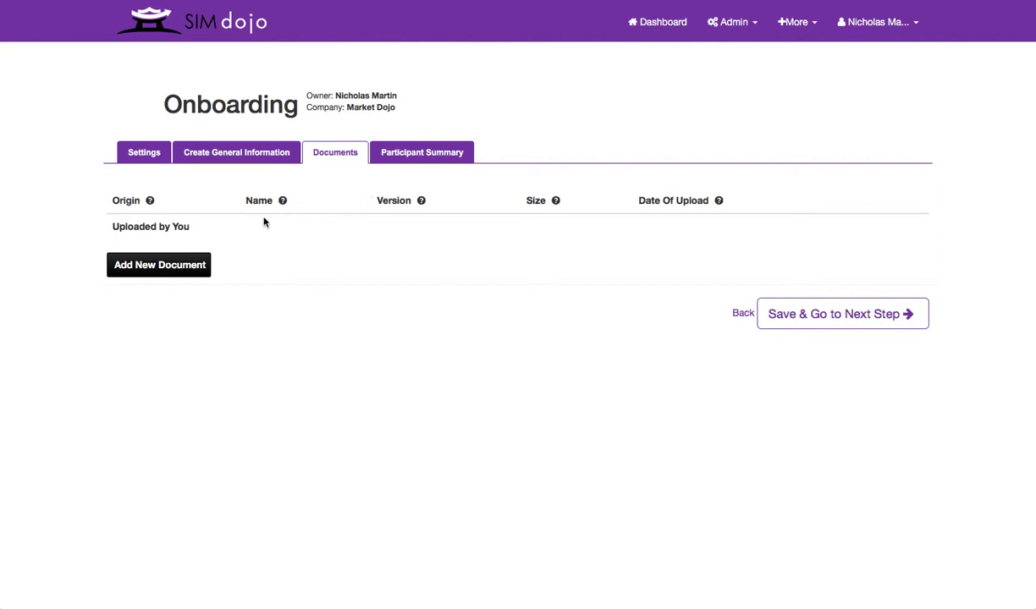
{"action": "left_click", "coordinate": [830, 323]}
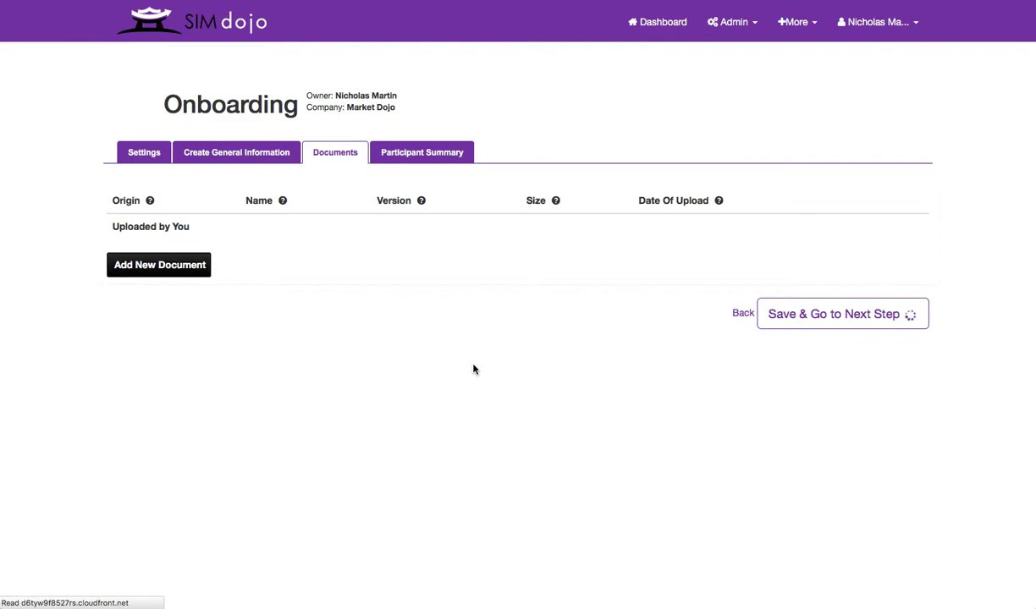
{"action": "left_click", "coordinate": [133, 243]}
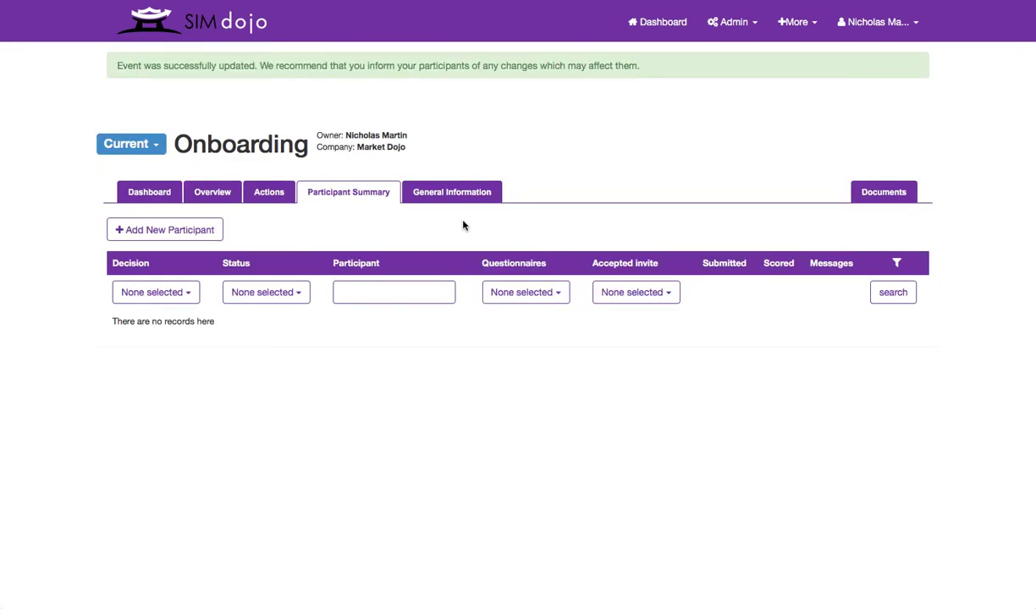